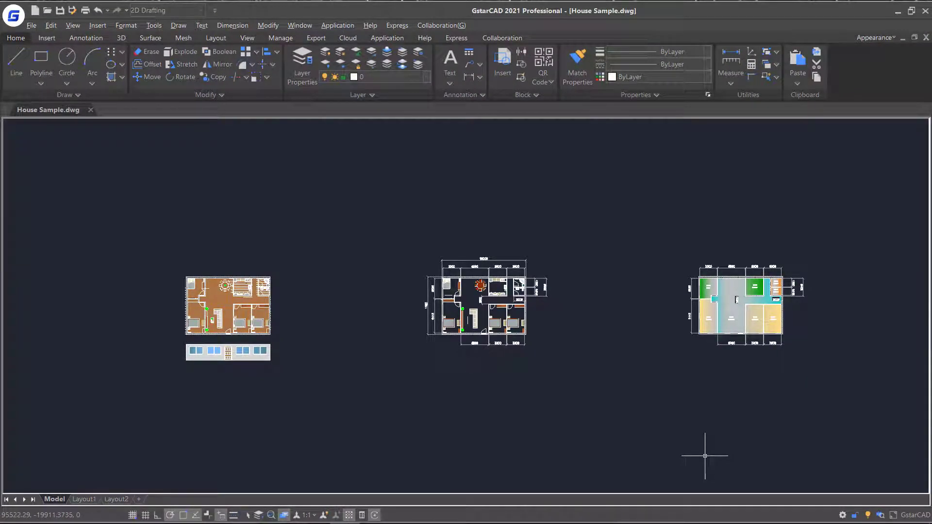
Rename the Layout1 tab to appartment
click(82, 500)
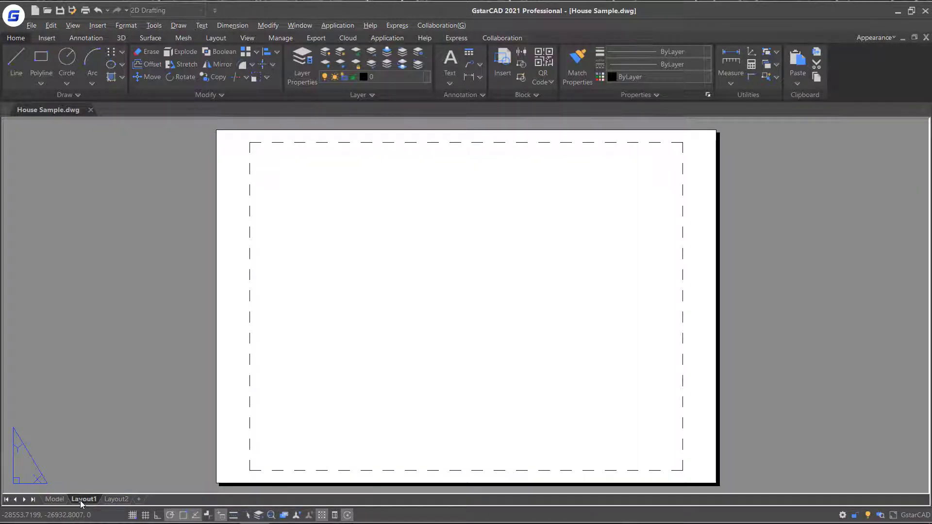
right_click(82, 499)
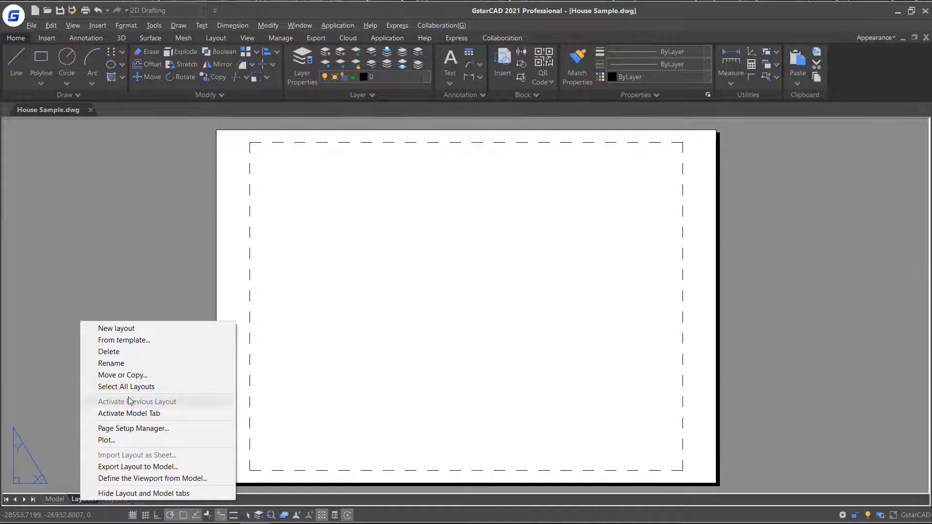
click(136, 364)
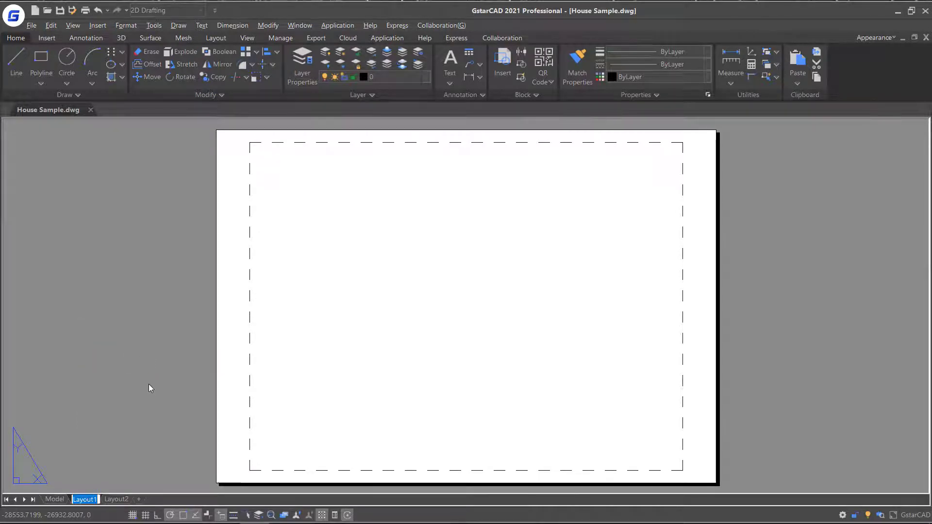
text(Apartment)
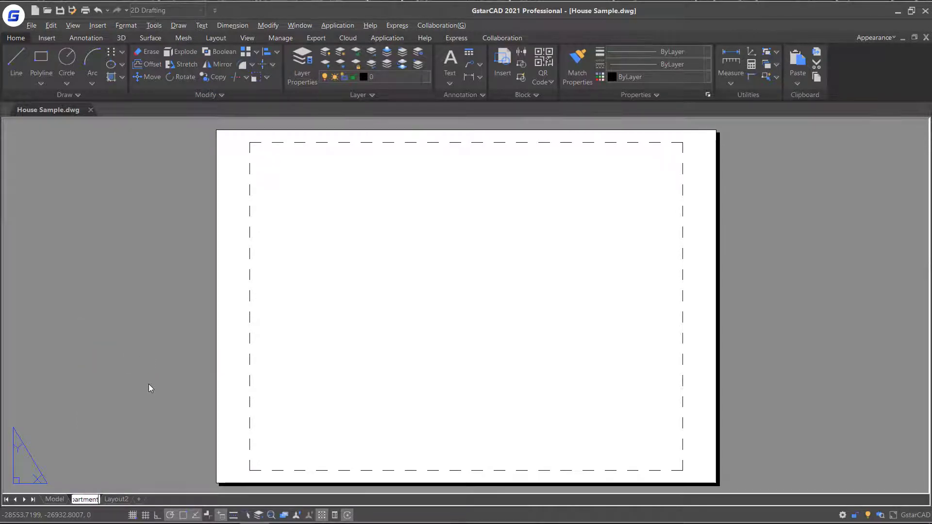
key(Return)
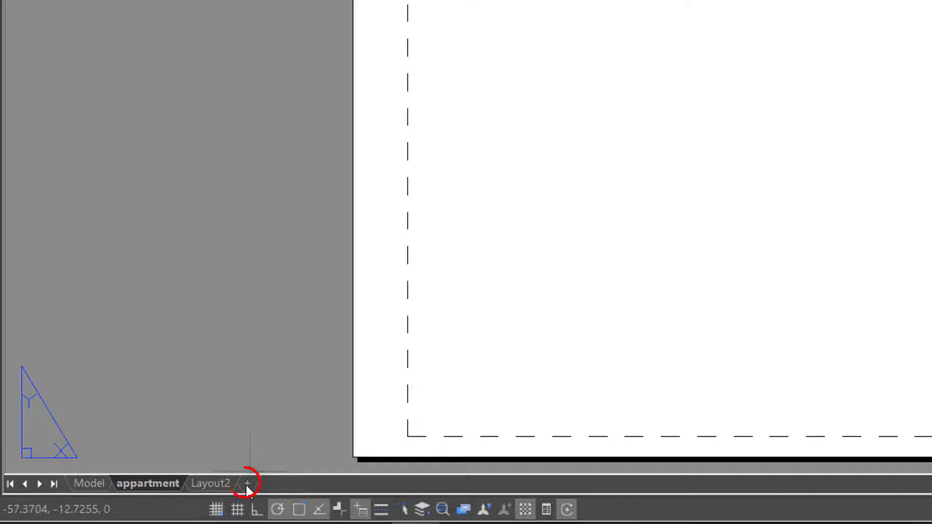
Add a new Layout1 sheet, then permanently delete it
click(247, 485)
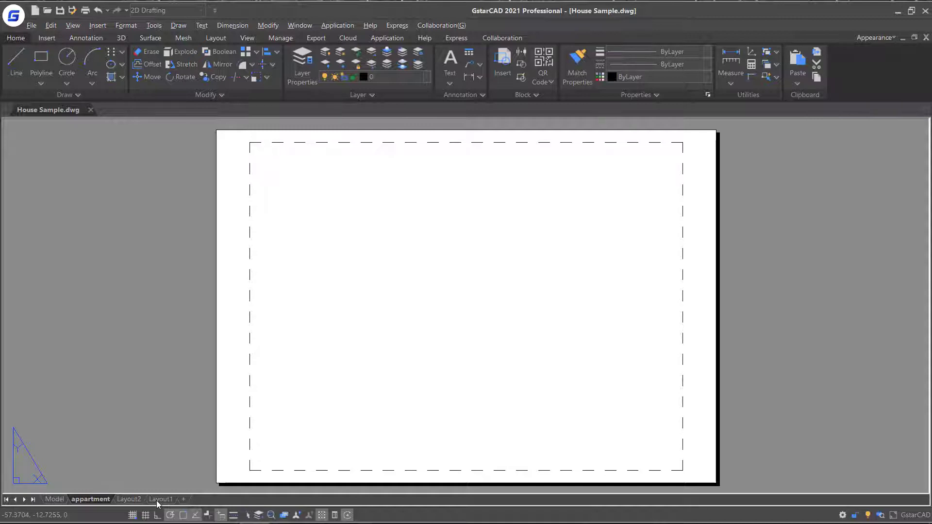
right_click(157, 500)
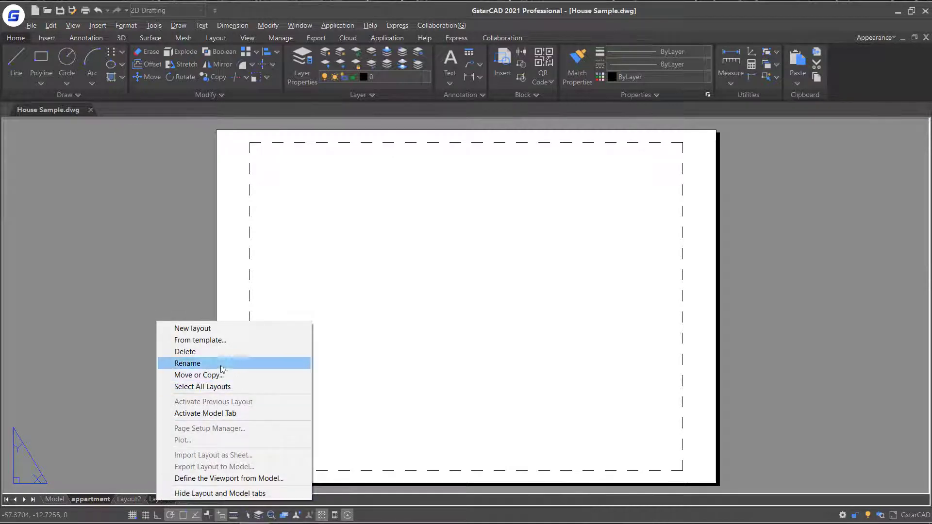
click(232, 354)
click(494, 289)
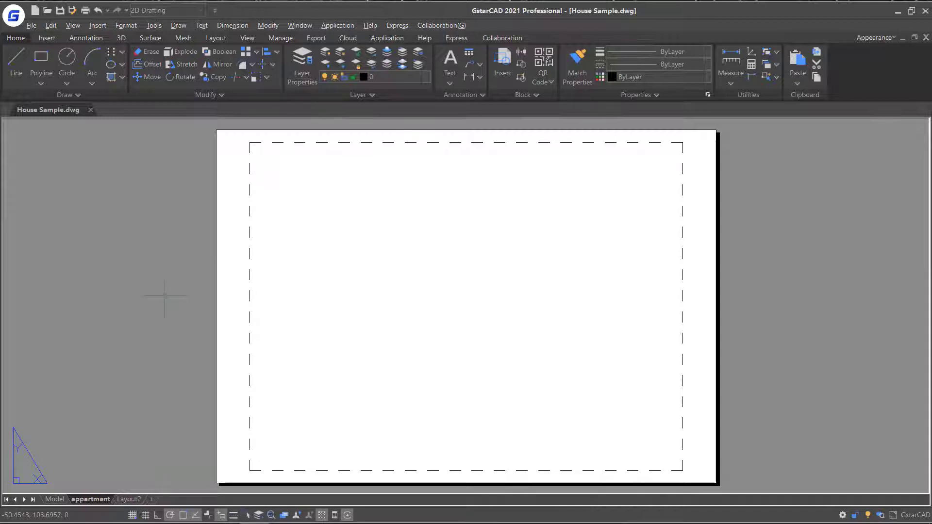
Start INSERT and choose the ENGINEER METRIC ISO A4 LANDSCAPE title block
click(324, 208)
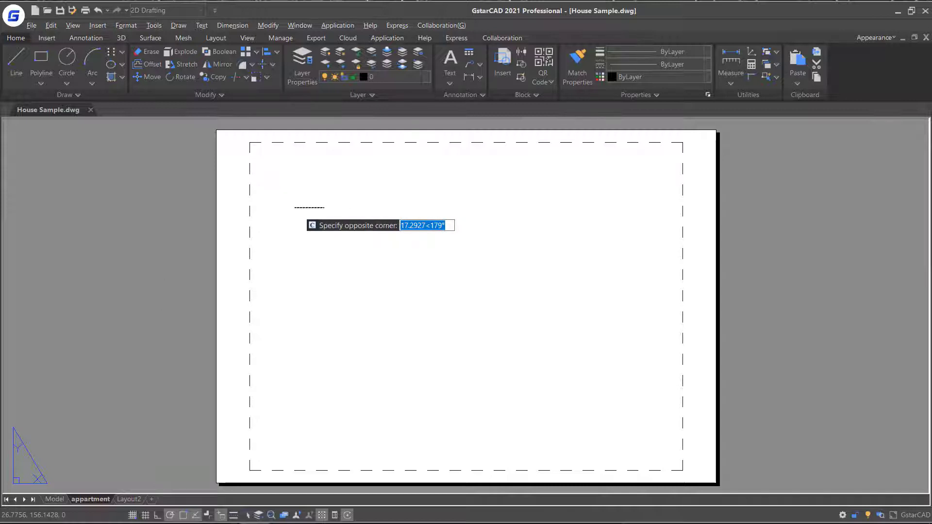
click(295, 207)
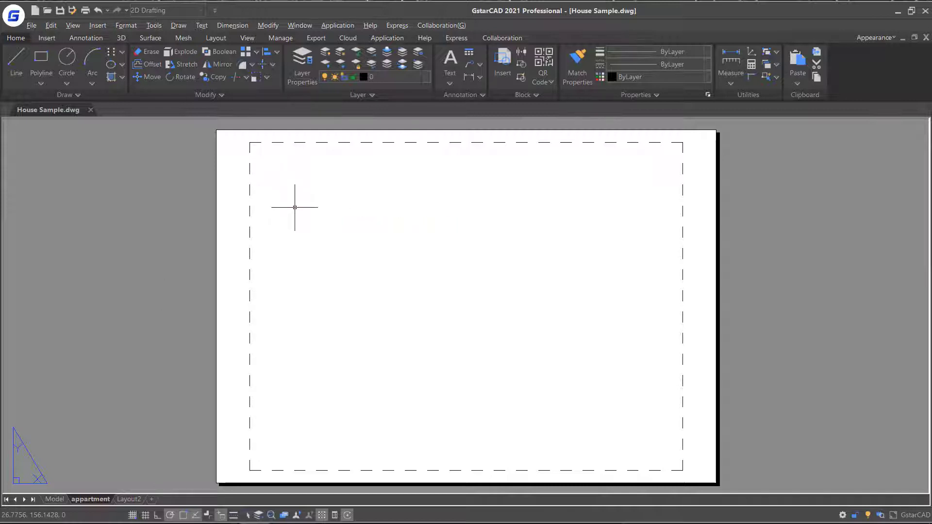
text(insert)
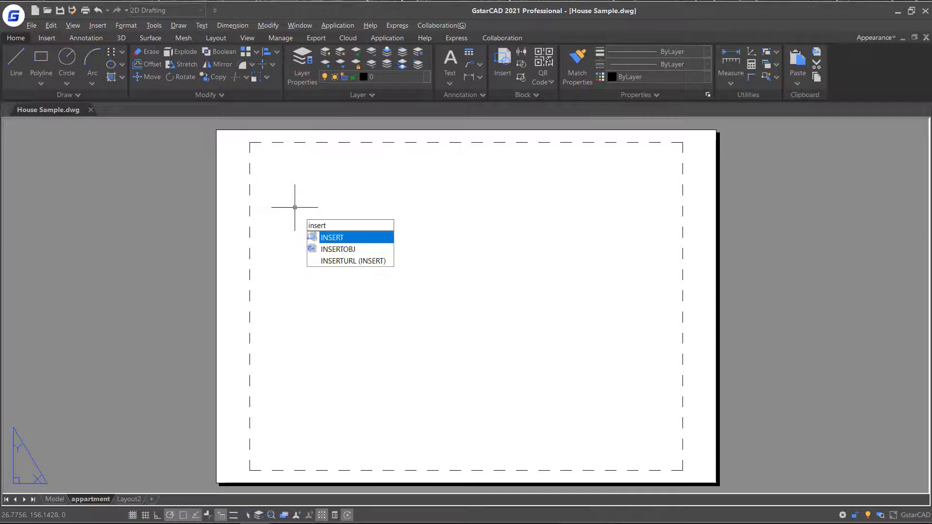
key(Return)
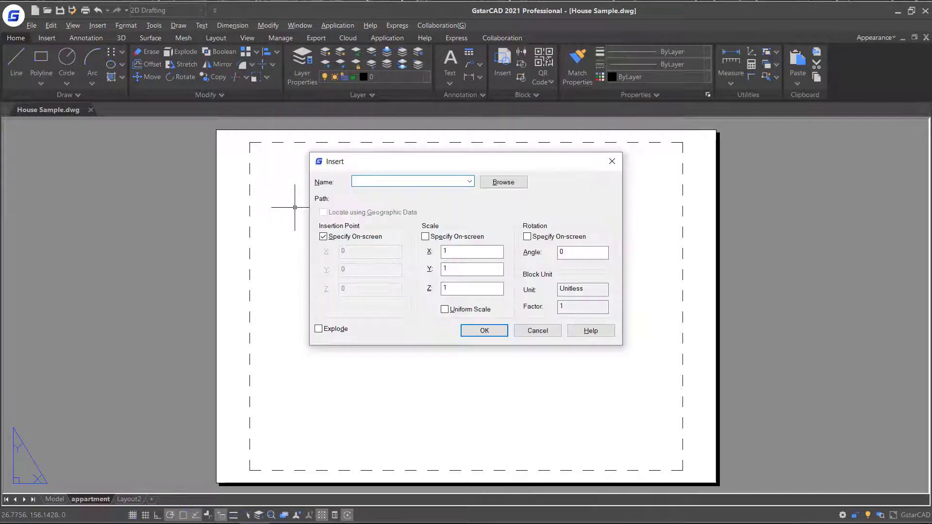
click(470, 182)
click(408, 271)
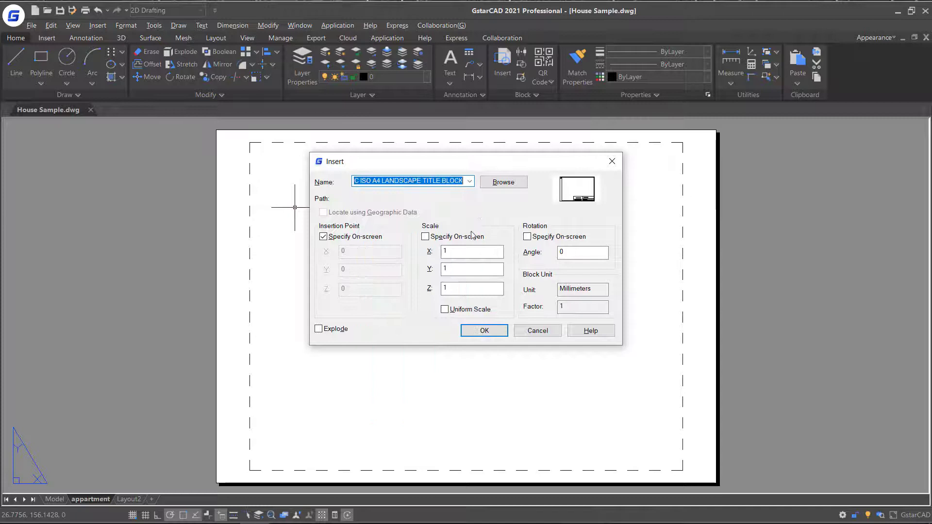
Set the title block's X scale to 0.85 and confirm the insert settings
click(323, 236)
click(323, 237)
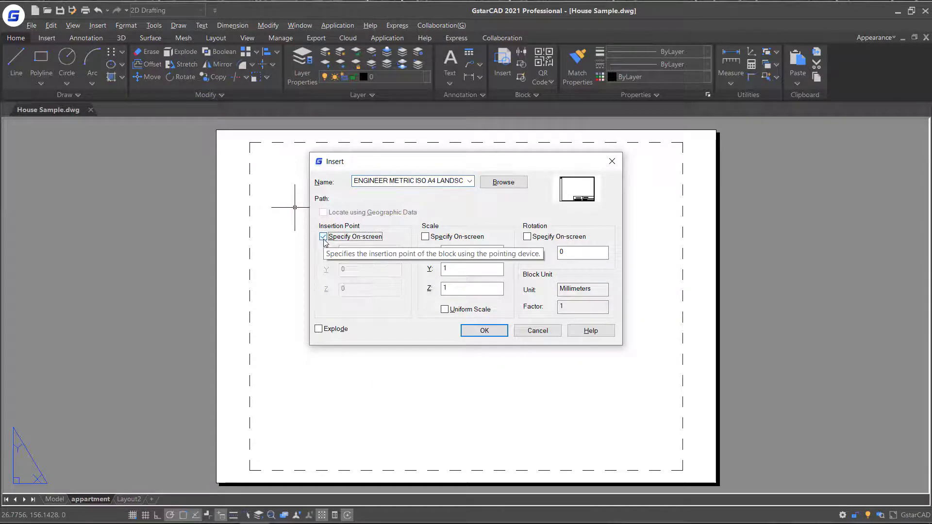
double_click(456, 251)
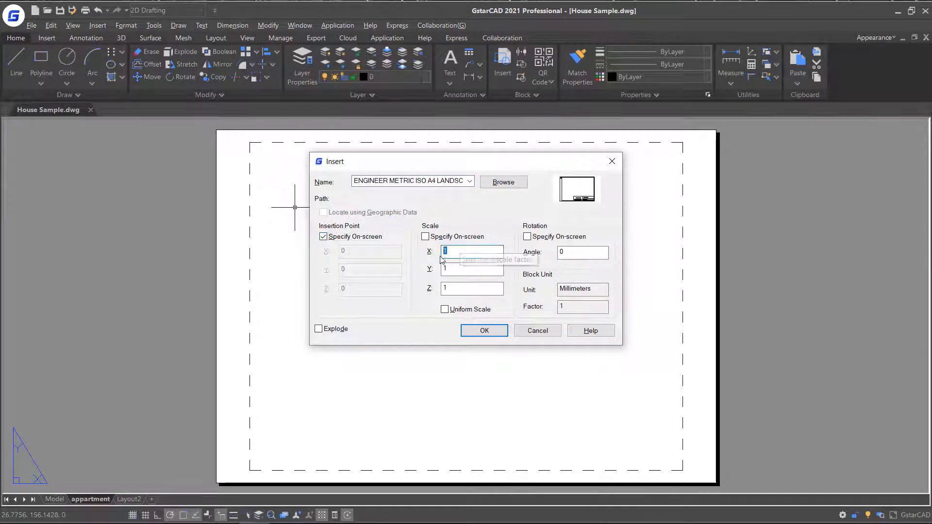
text(0.85)
key(Tab)
text(0)
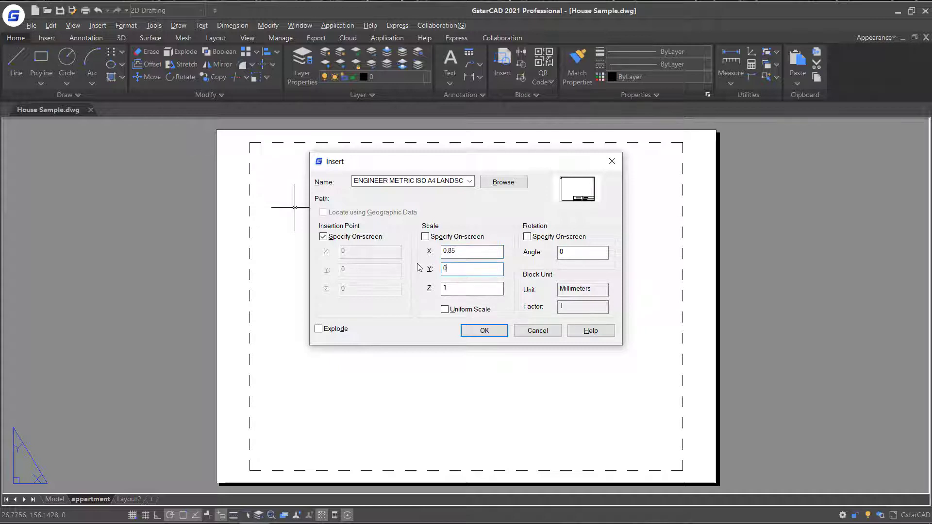
click(485, 330)
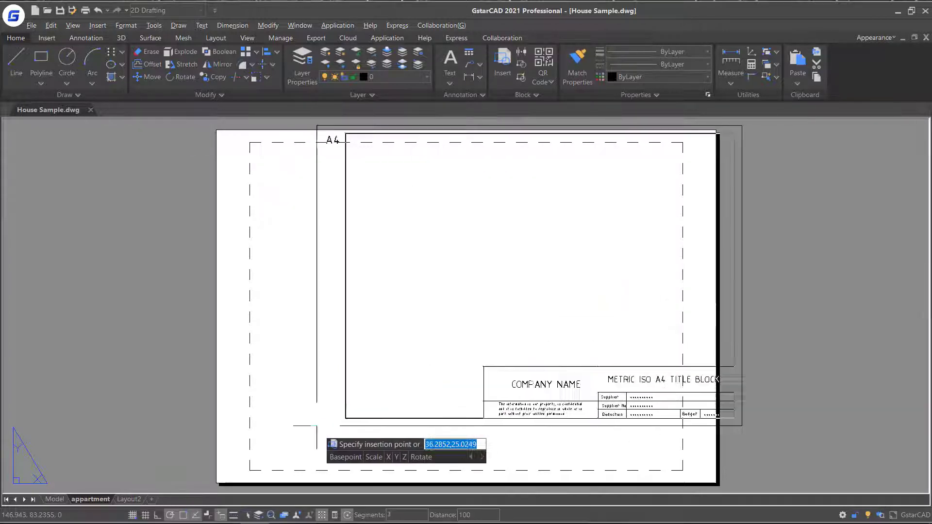
Place the title block and fill in company name GstarCAD and drawing name 'appartment 1'
click(253, 457)
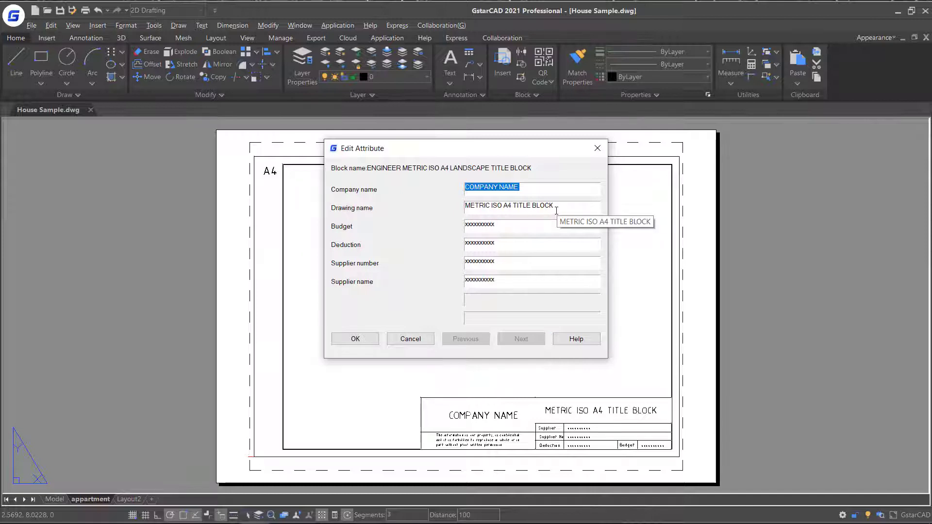
text(GstarCAD)
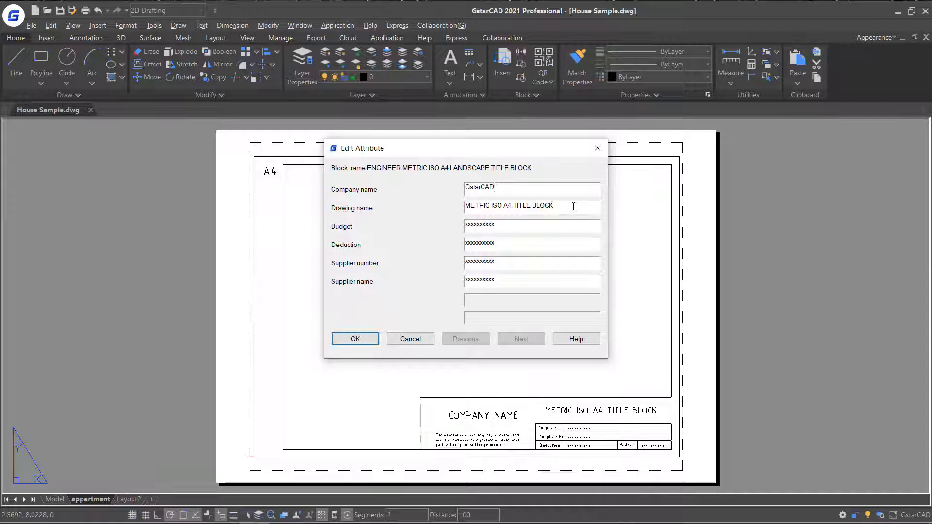
key(Tab)
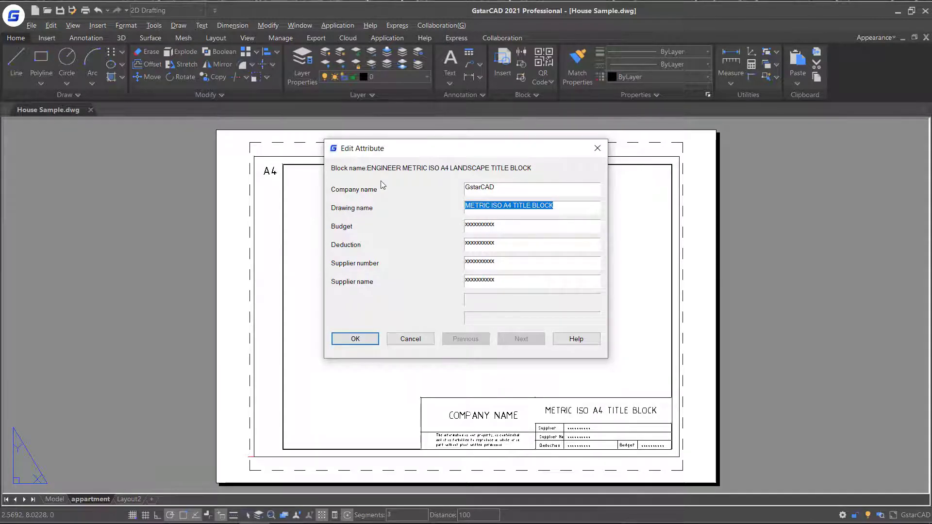
text(appa)
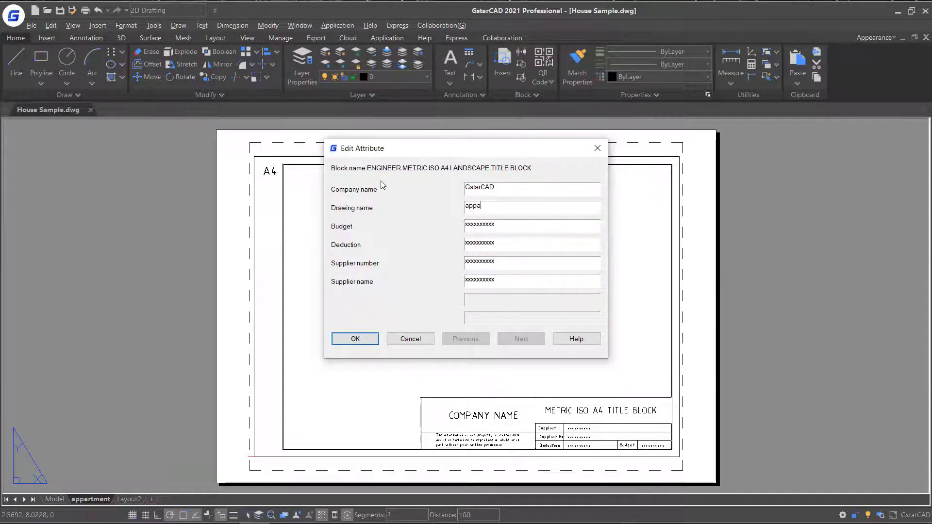
text(rtment 1)
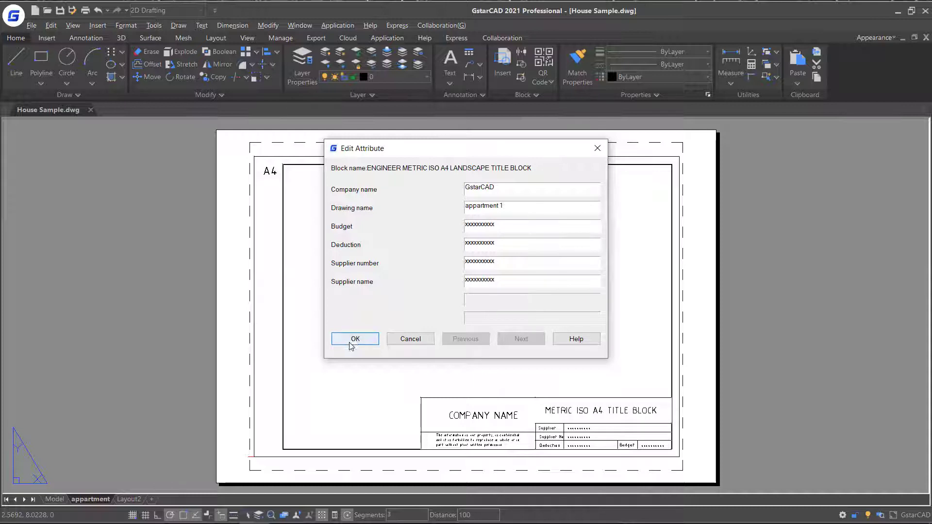
click(354, 340)
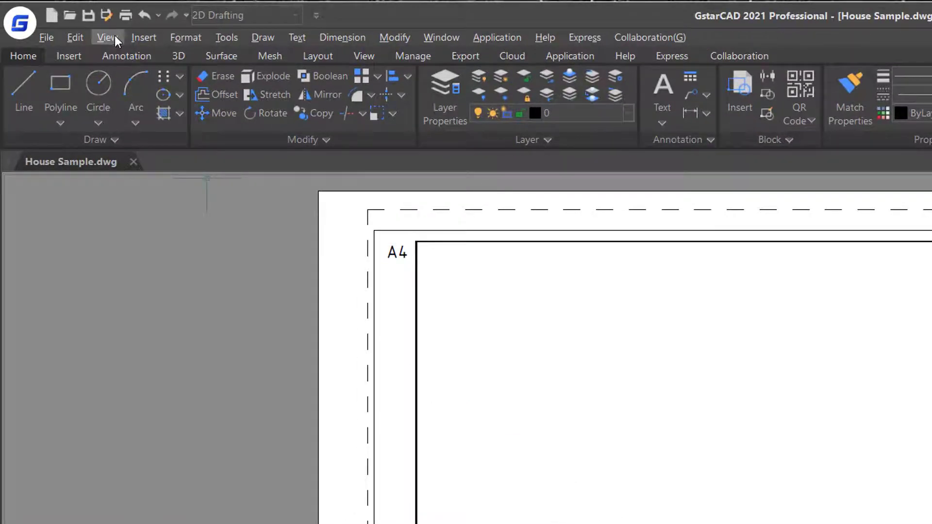
Create a single viewport spanning the title block frame, then add a new Layout1 sheet
click(114, 36)
mouse_move(178, 228)
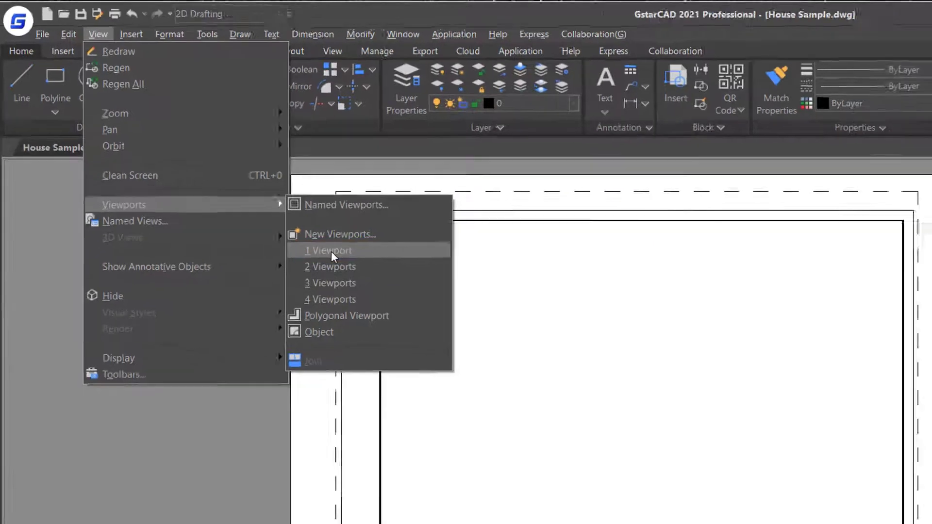
click(363, 275)
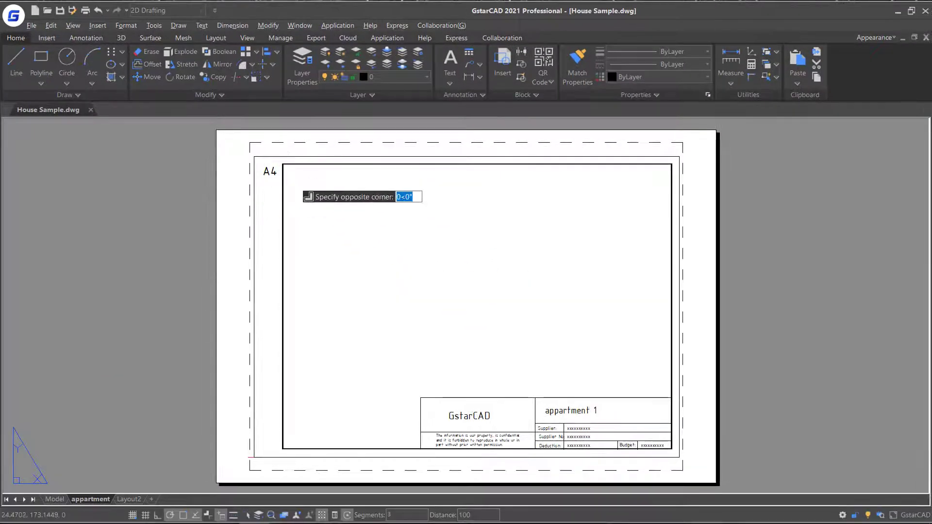
click(290, 180)
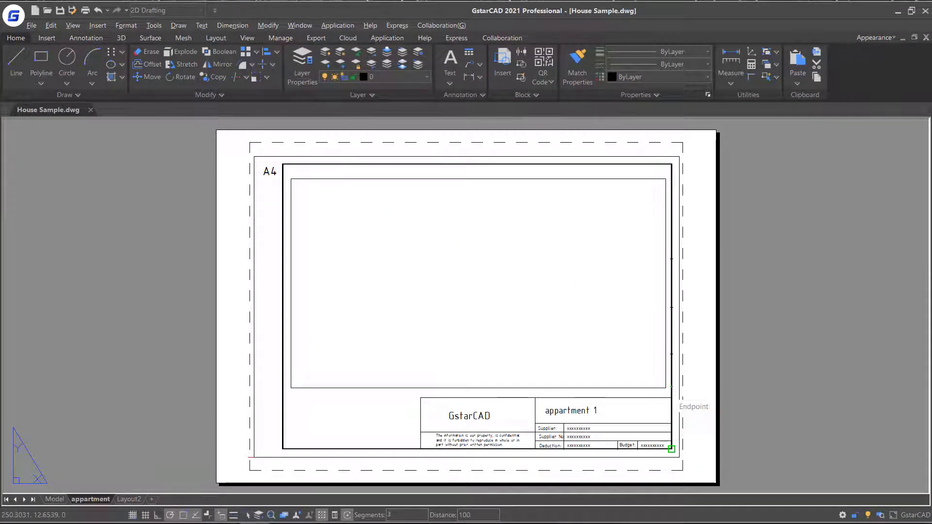
click(665, 388)
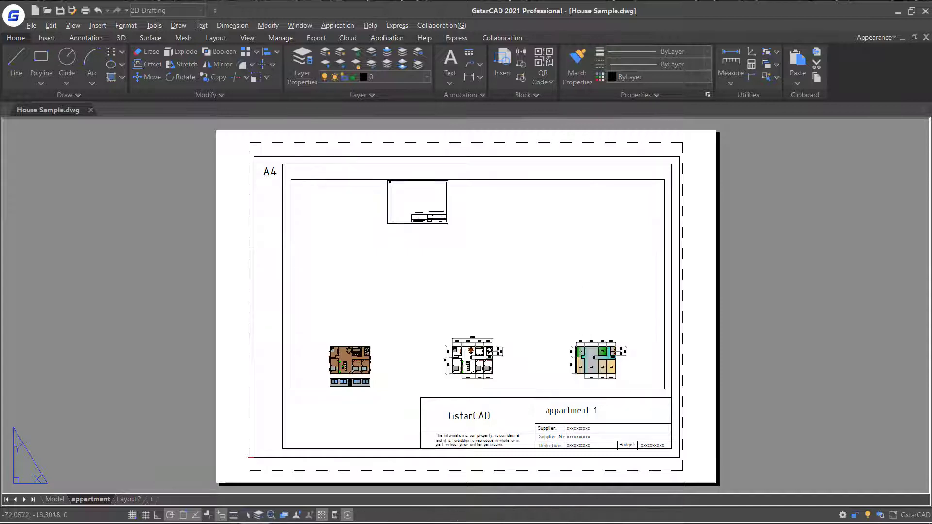
click(151, 499)
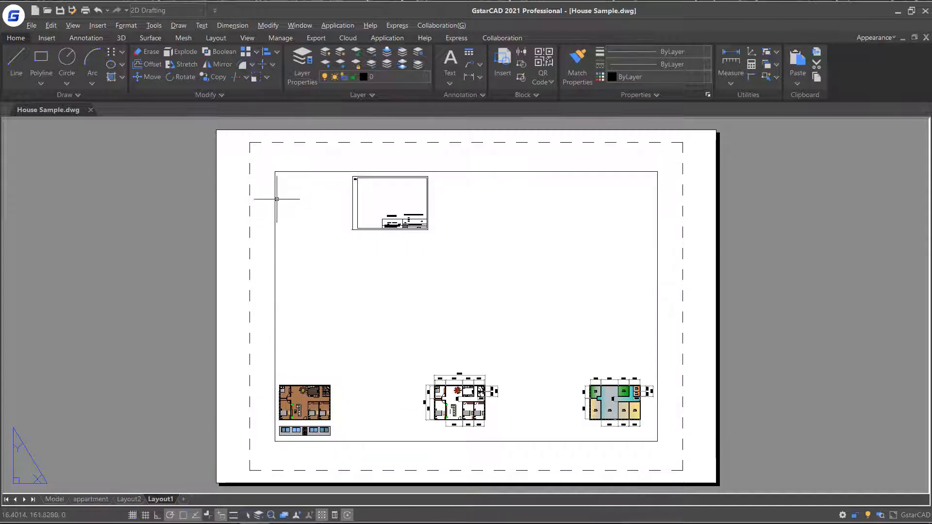
Replace Layout1's default viewport with four equal viewports across the page, then go to Model
click(275, 199)
key(Delete)
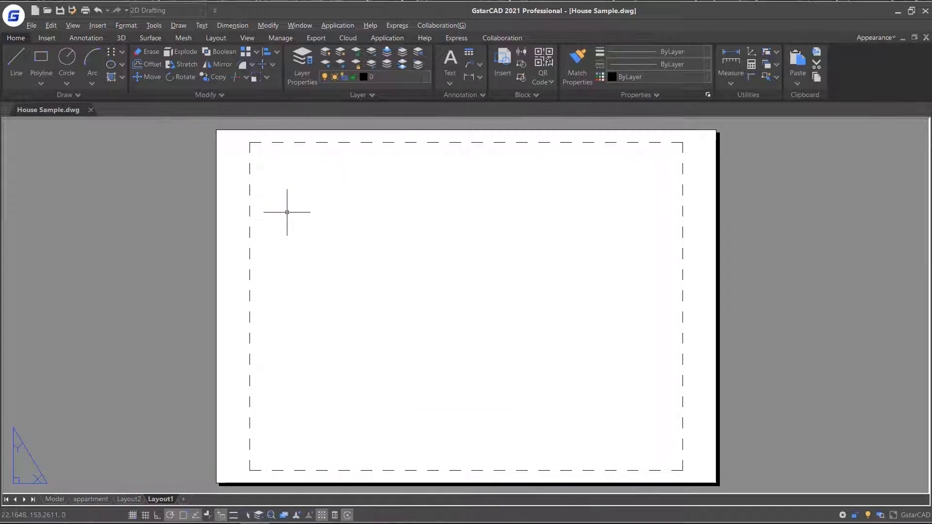
click(72, 25)
mouse_move(117, 153)
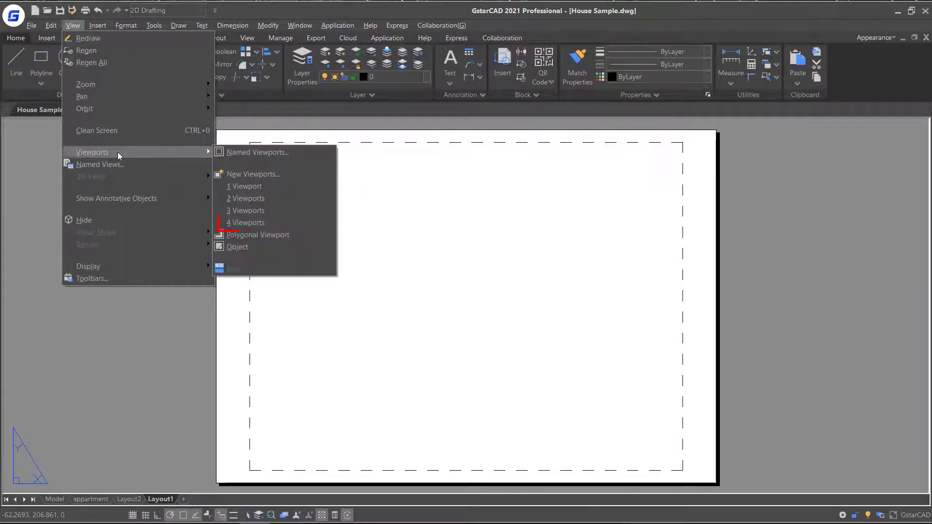
click(246, 222)
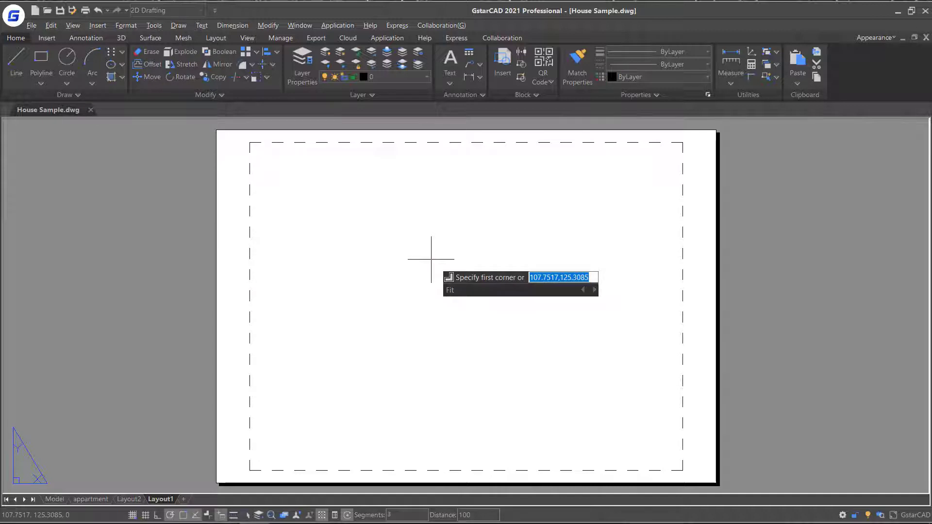
click(257, 156)
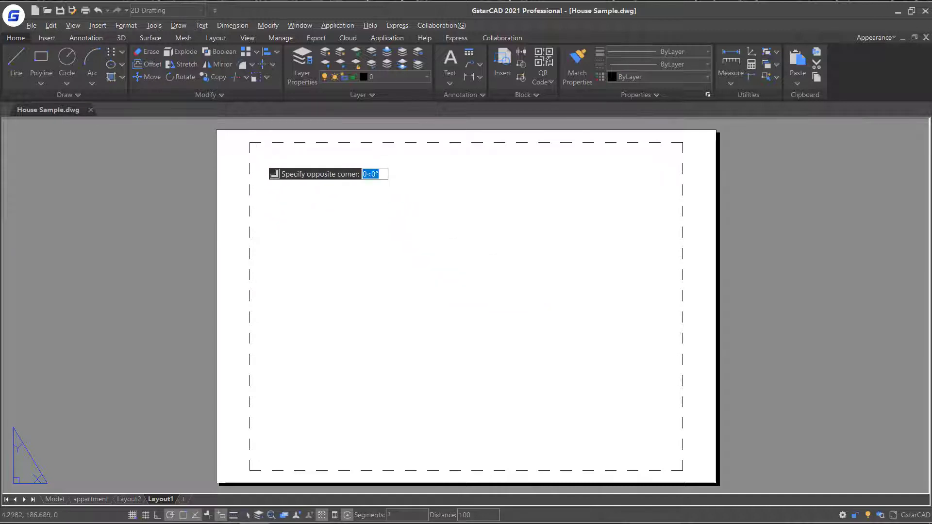
click(678, 462)
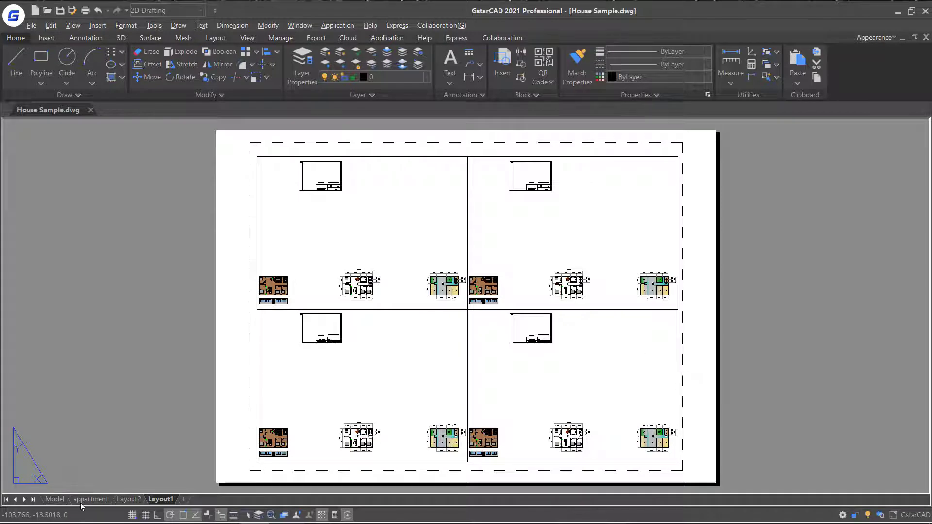
click(90, 499)
click(55, 499)
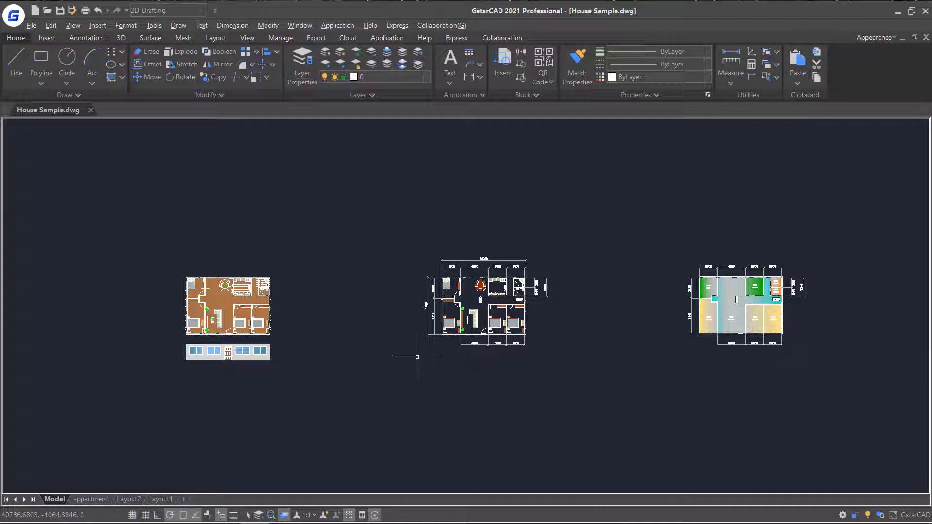
Apply the Three: Left viewport arrangement via VPORTS and zoom each viewport to extents
text(view)
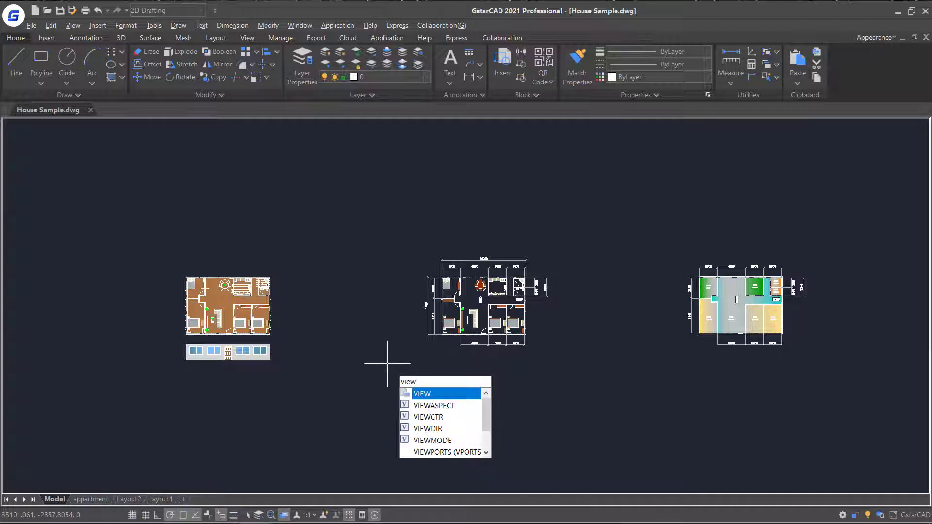
text(po)
key(Return)
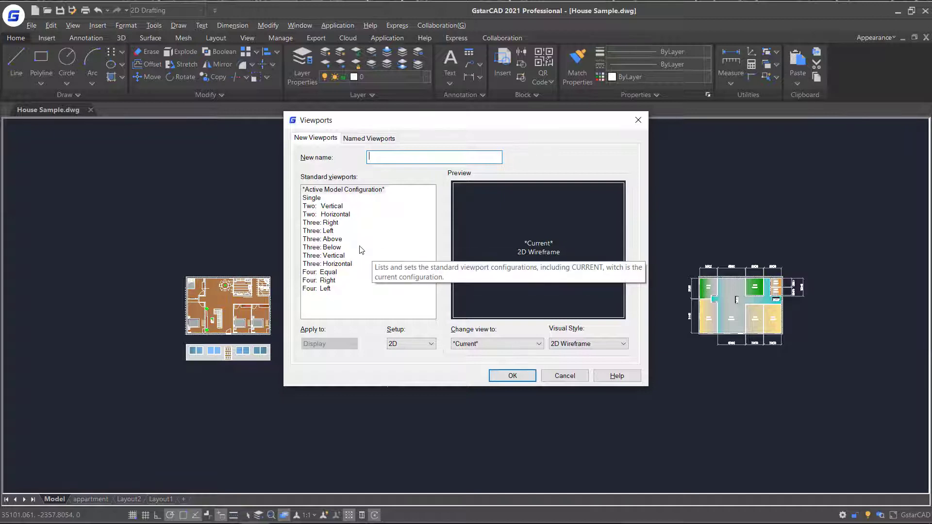
click(340, 239)
click(329, 232)
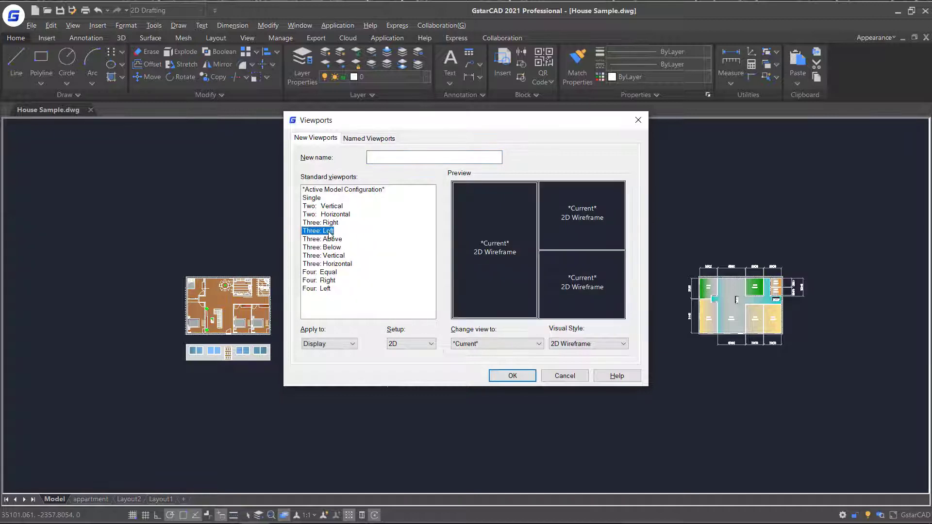
click(529, 377)
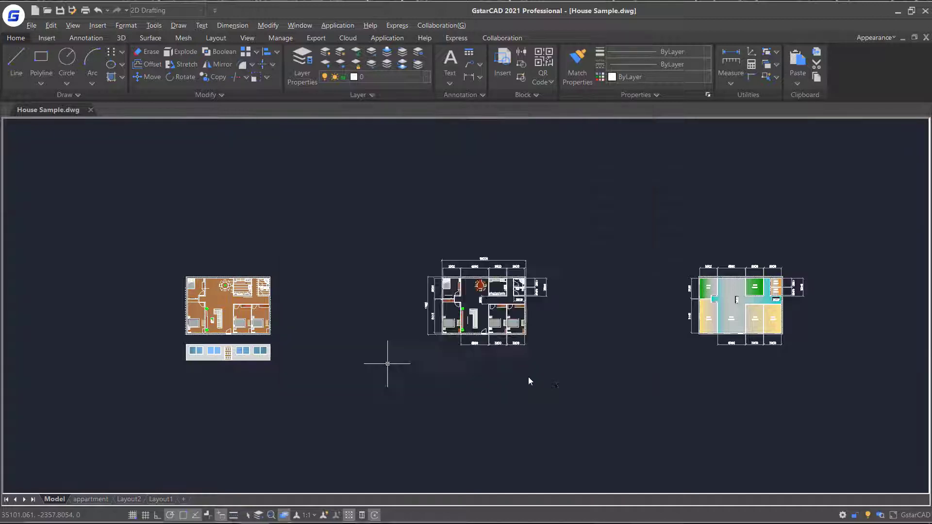
scroll(247, 310, up, 5)
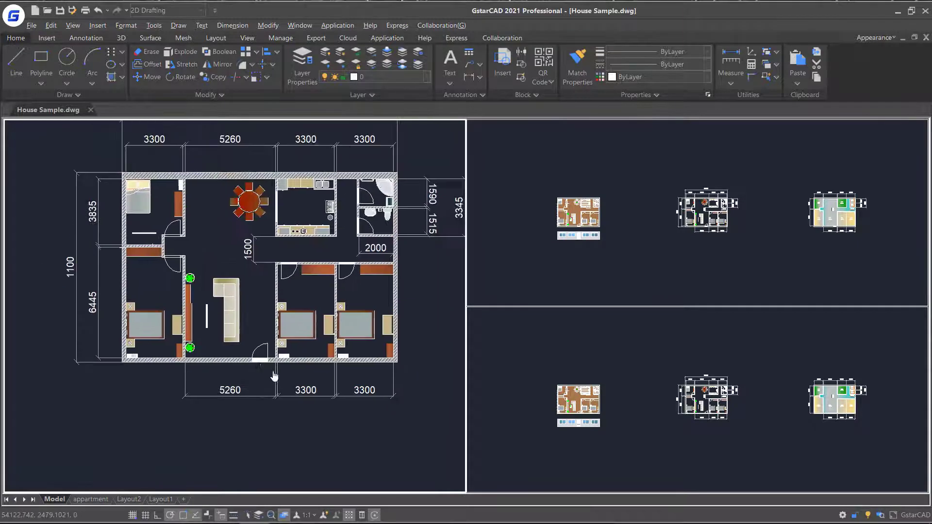
middle_click(615, 208)
middle_click(615, 208)
middle_click(768, 353)
middle_click(768, 353)
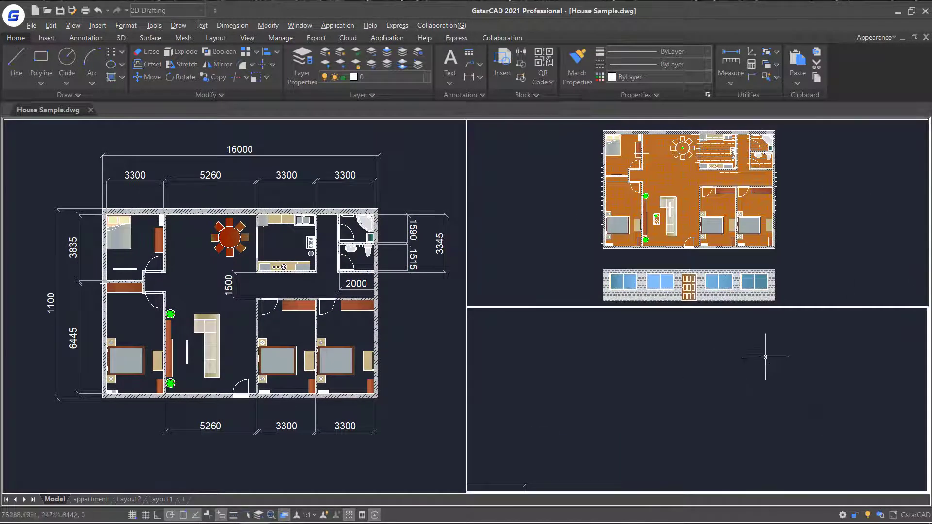
Set the appartment sheet viewport's standard scale to 1/64" = 1'-0"
click(90, 500)
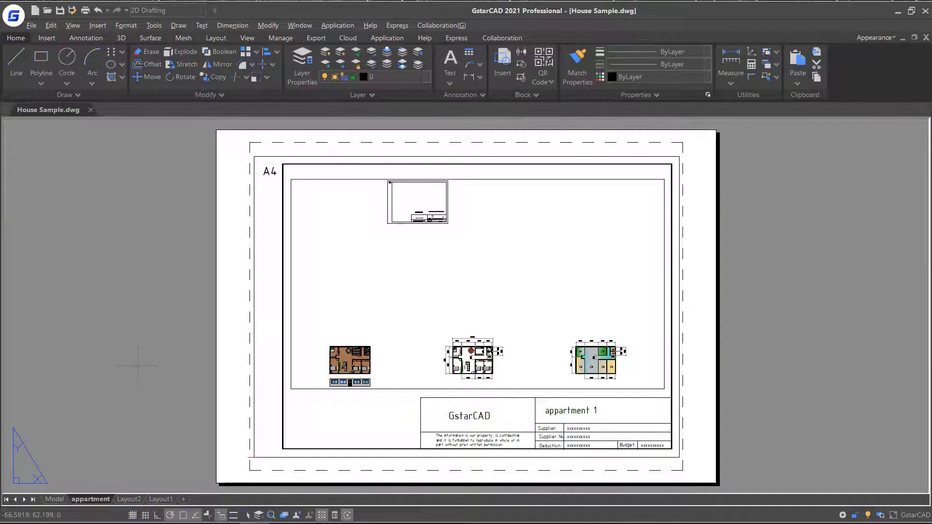
double_click(292, 245)
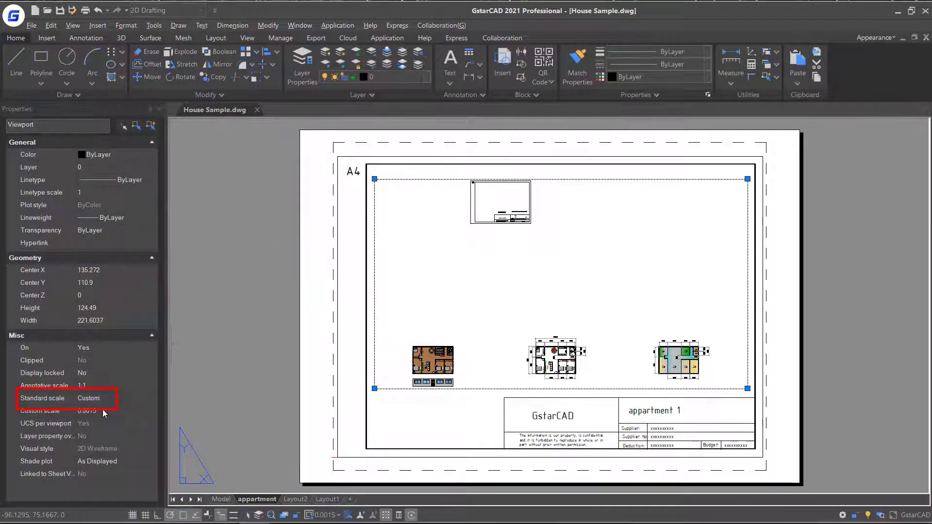
click(106, 394)
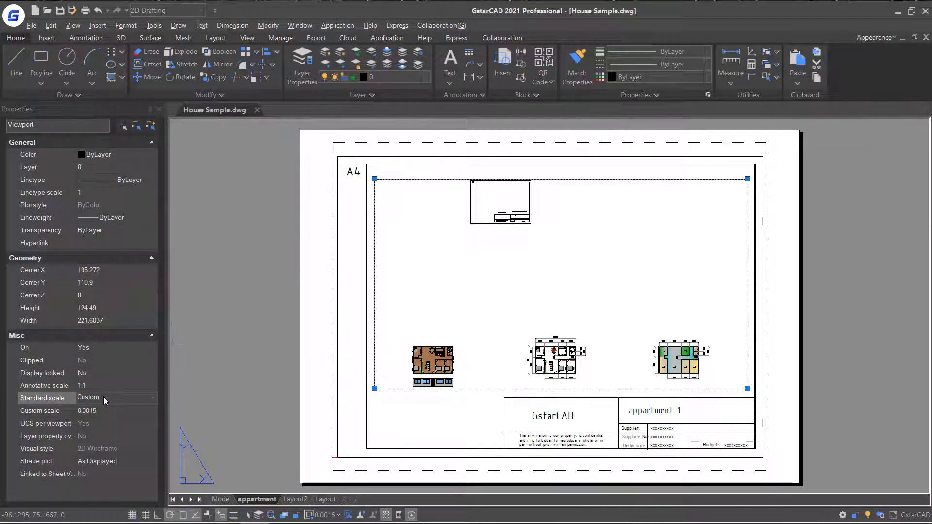
click(103, 397)
click(105, 142)
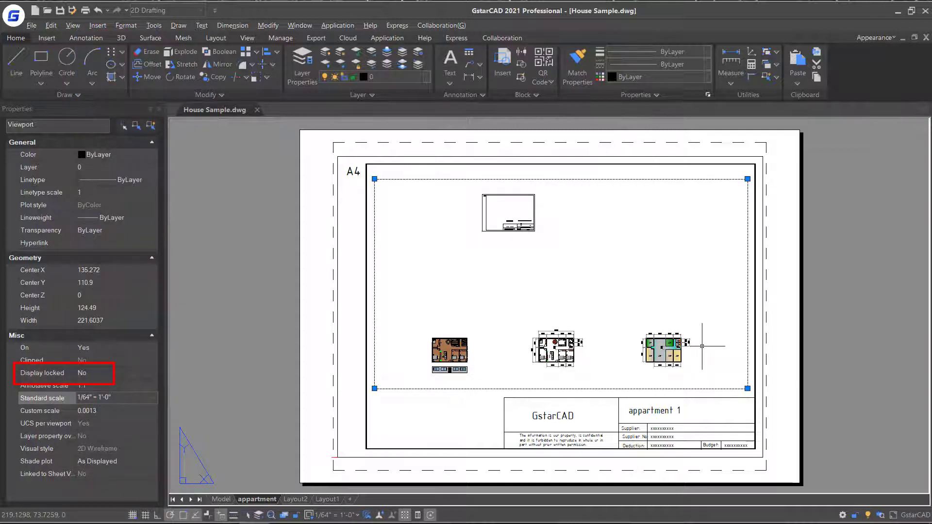
click(139, 374)
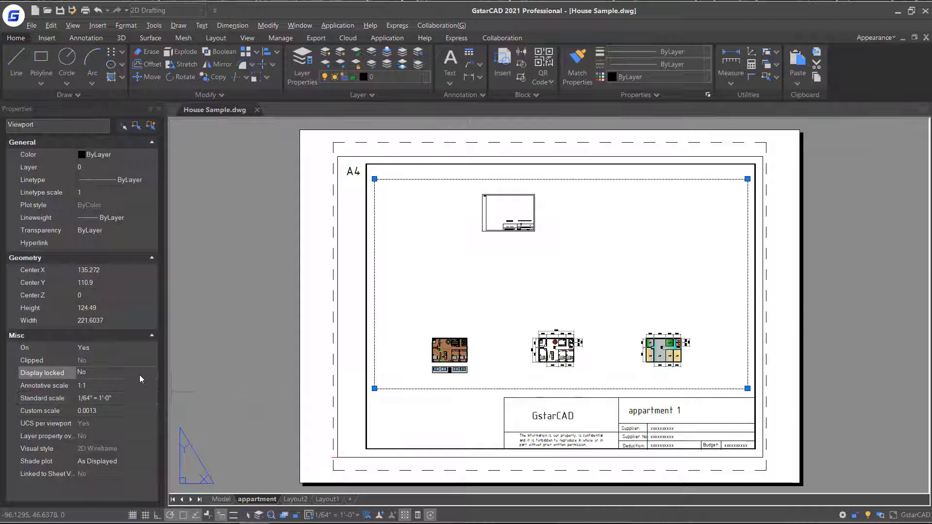
click(481, 256)
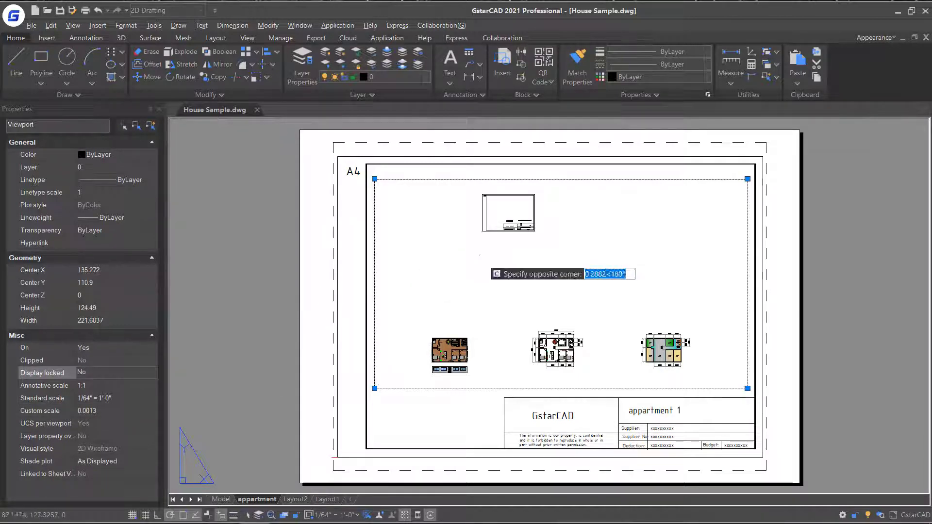
Zoom and pan inside the viewport to centre the coloured plan and its elevation
double_click(480, 255)
scroll(480, 255, down, 5)
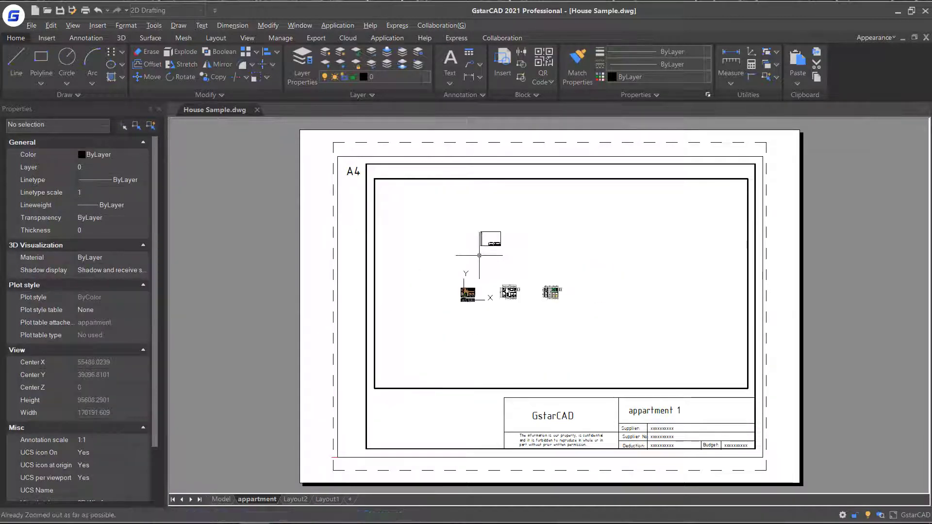
scroll(500, 291, up, 6)
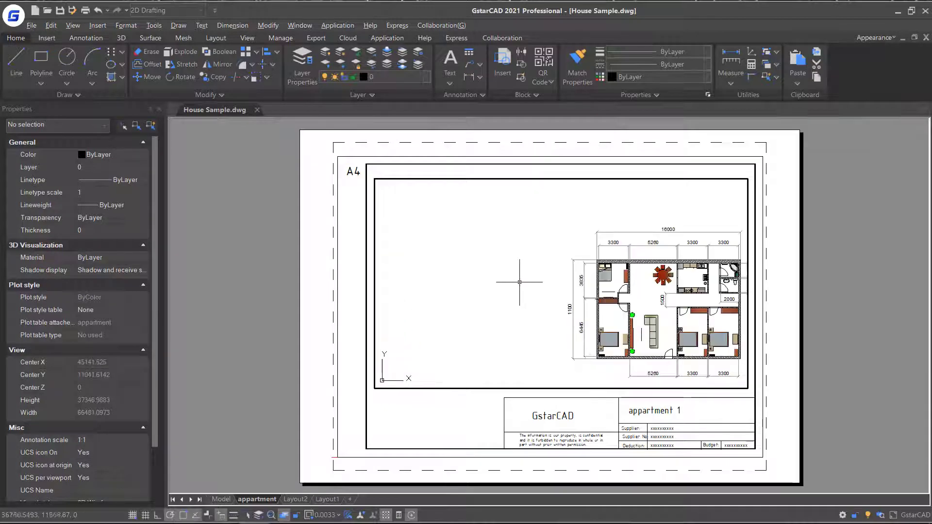
middle_drag(519, 282, 717, 260)
scroll(523, 277, up, 2)
double_click(348, 219)
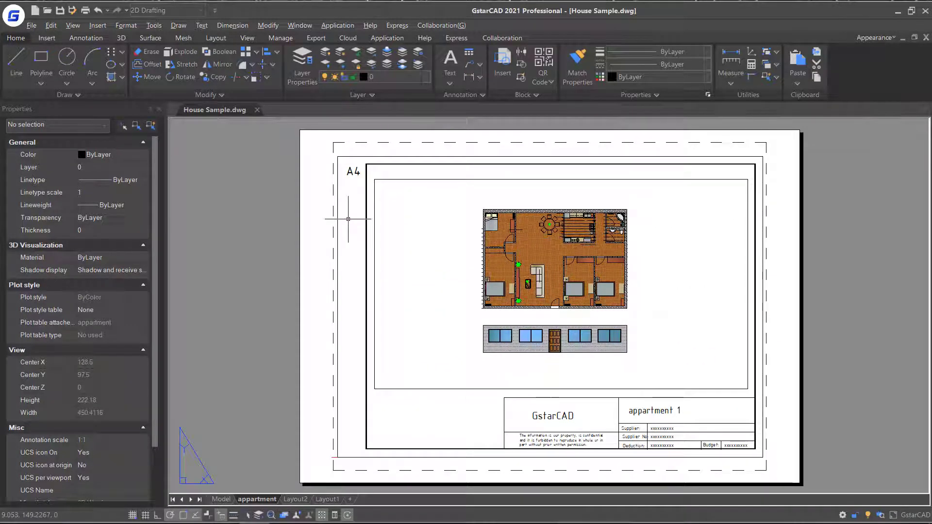
Set the house plan viewport's Display locked property to Yes
click(375, 210)
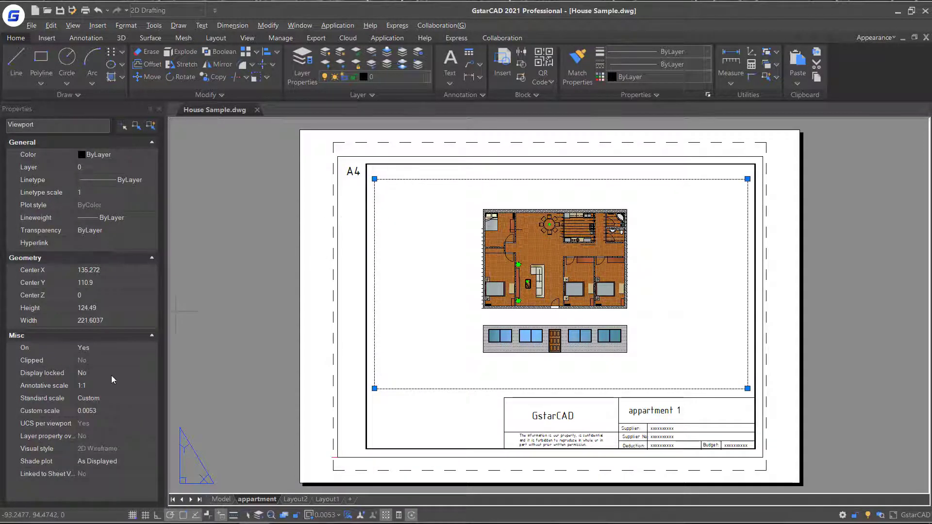
click(112, 374)
click(111, 373)
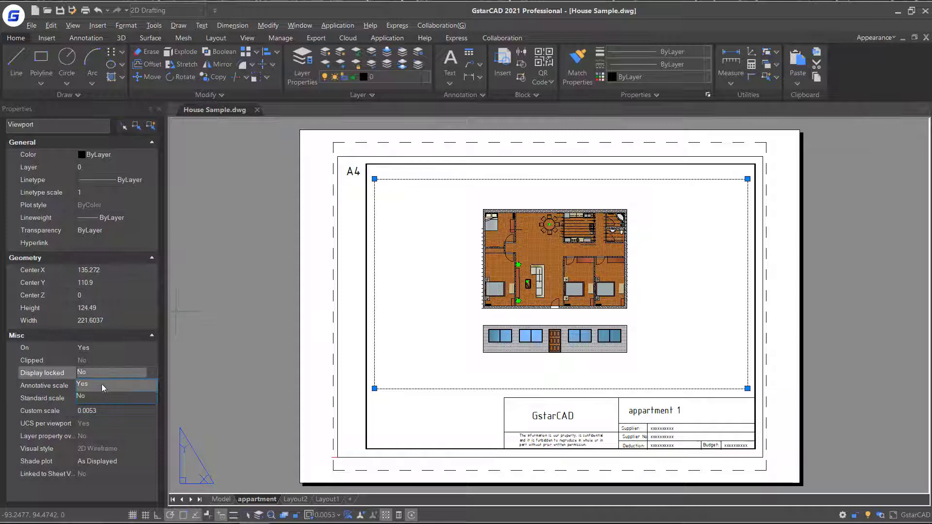
click(101, 384)
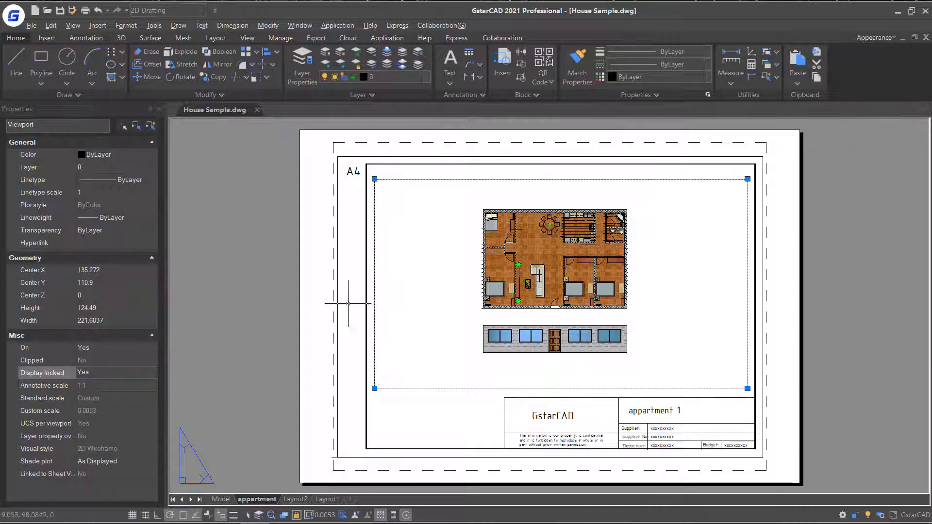
key(Escape)
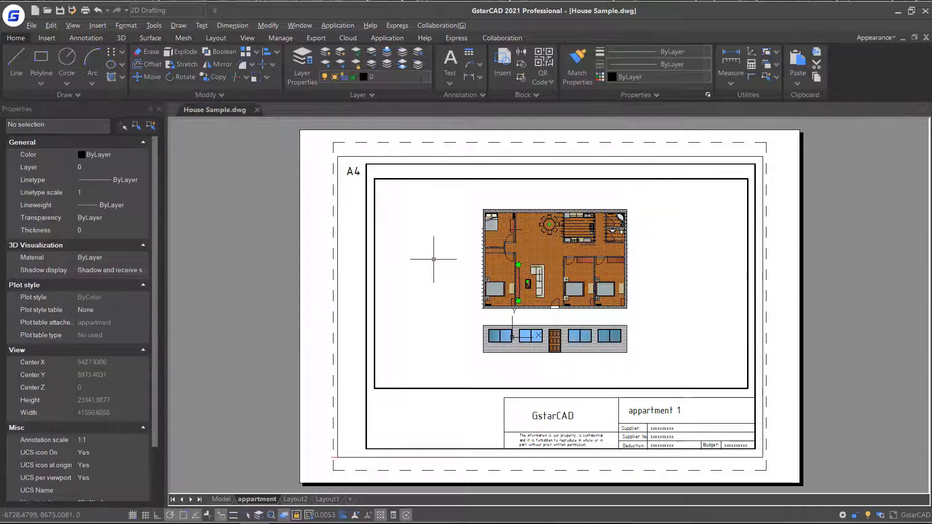
Zoom and pan to bring the whole appartment sheet back into view
scroll(433, 260, down, 1)
scroll(433, 259, up, 3)
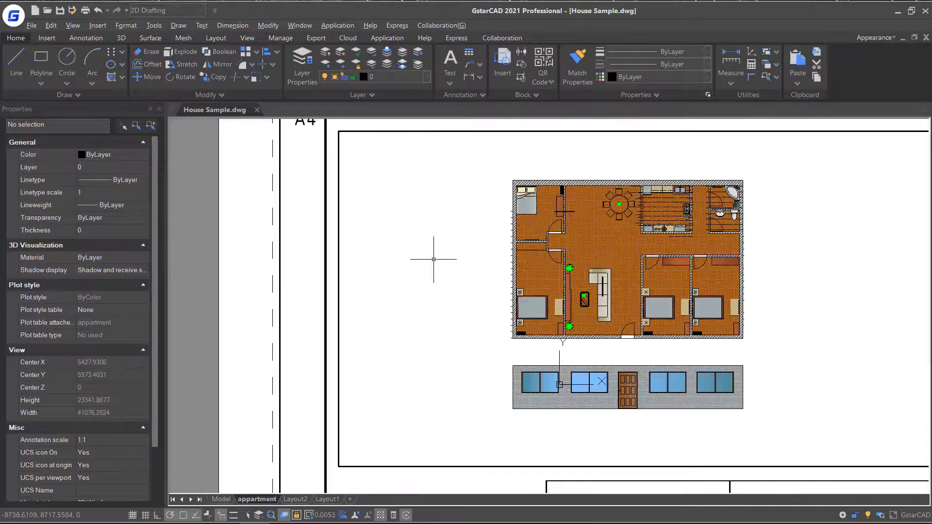
scroll(433, 259, down, 4)
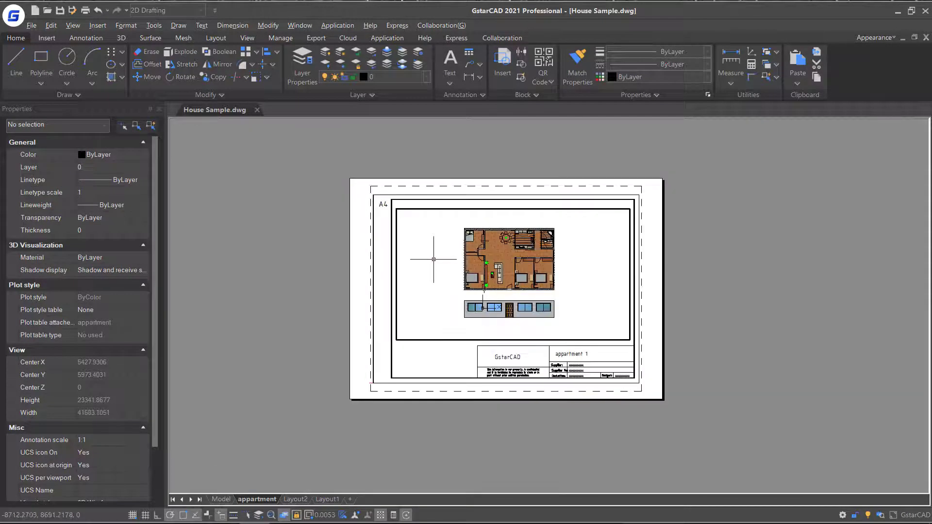
double_click(394, 307)
scroll(393, 308, up, 2)
middle_drag(393, 308, 437, 269)
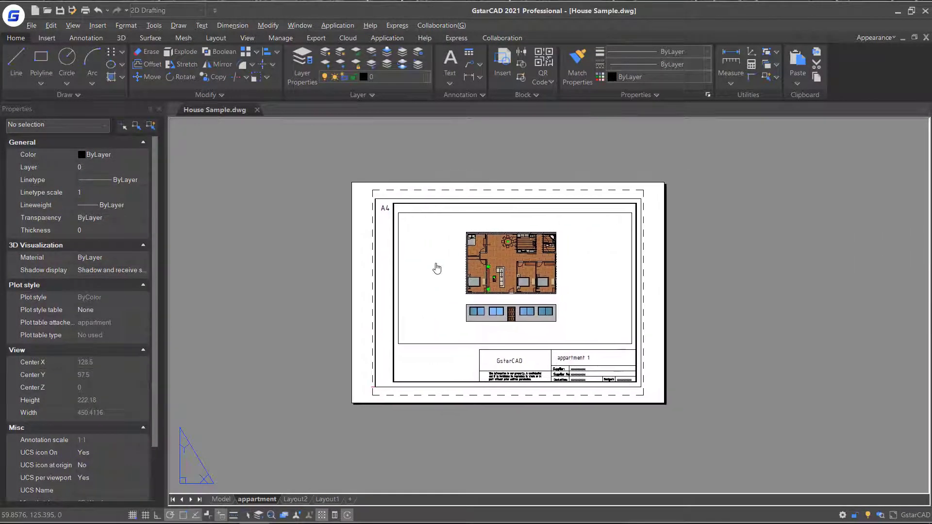
scroll(437, 277, up, 2)
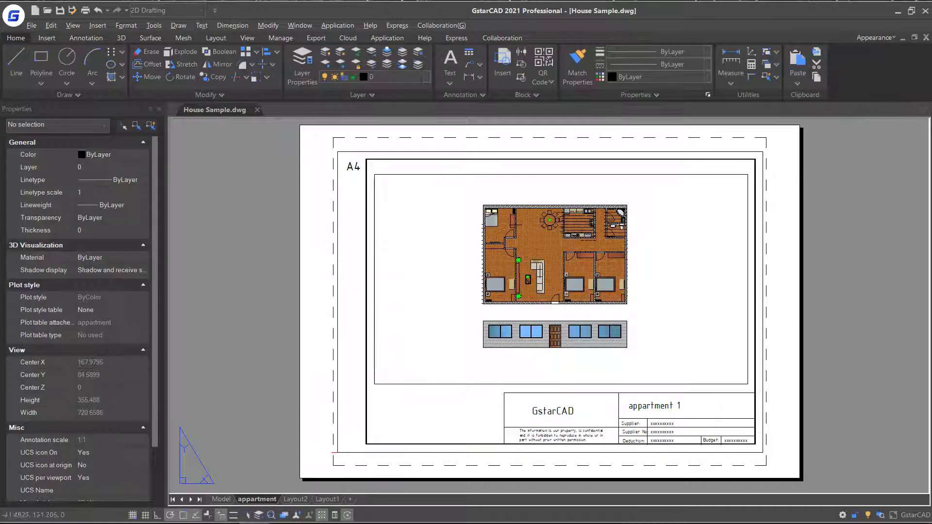
Shrink the viewport by moving its top and right edges, and move it to the sheet's upper left
click(160, 109)
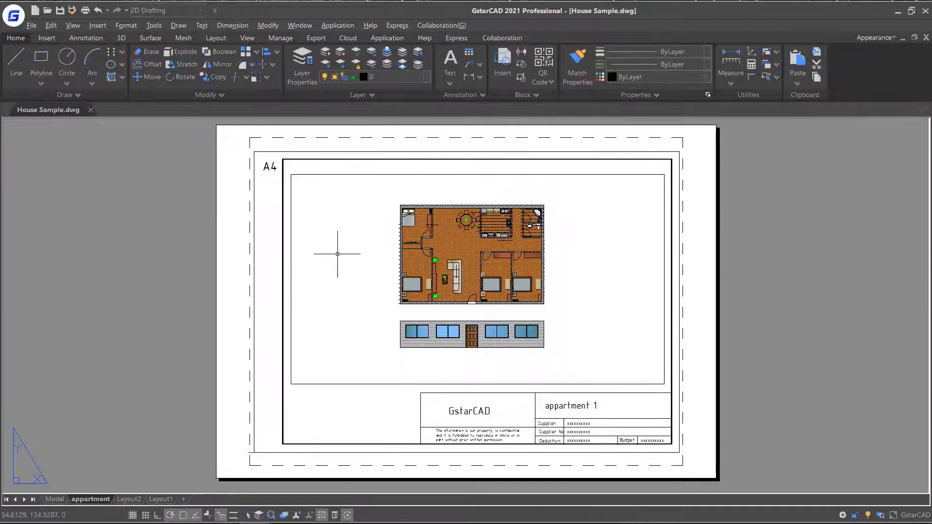
click(291, 238)
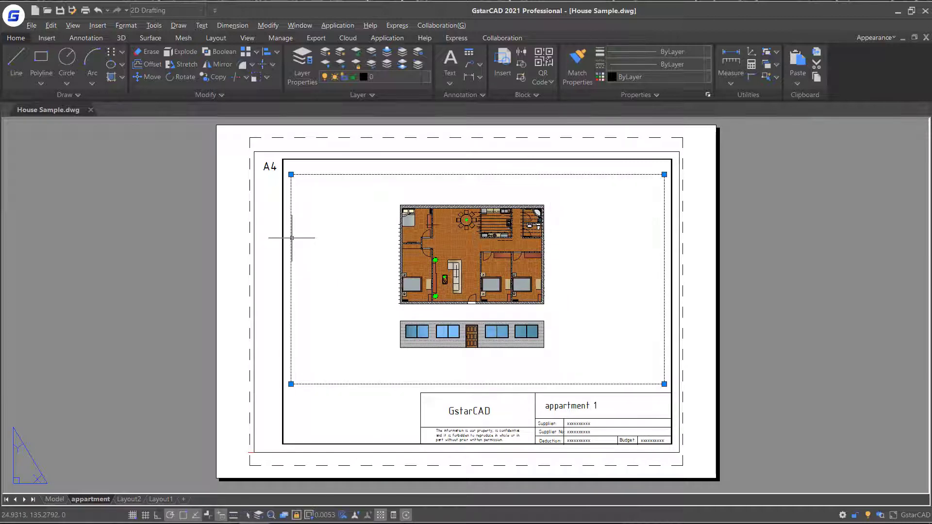
click(291, 174)
click(291, 248)
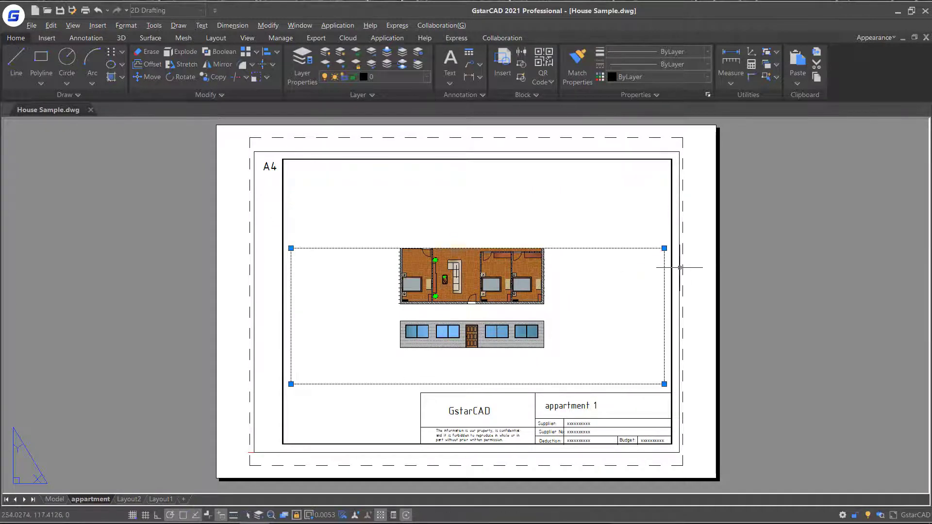
click(664, 248)
click(410, 248)
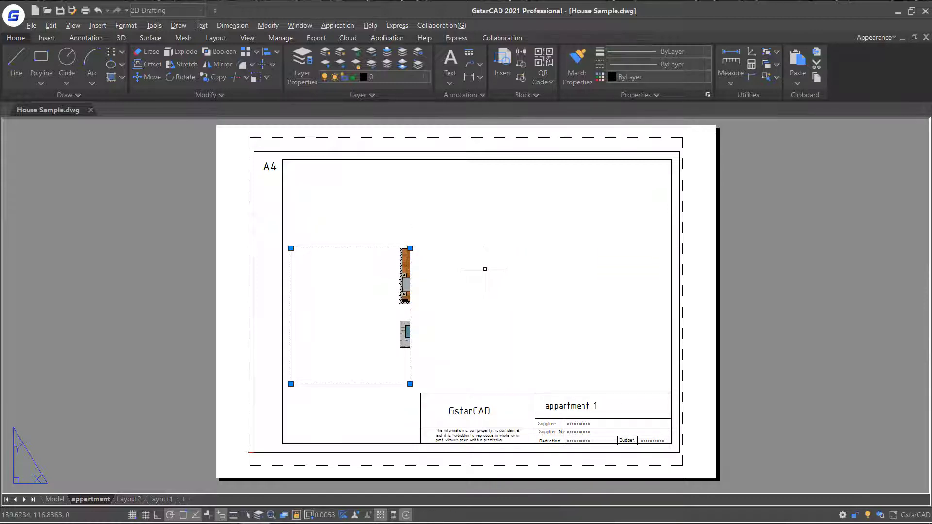
drag(411, 305, 423, 237)
middle_drag(369, 238, 382, 245)
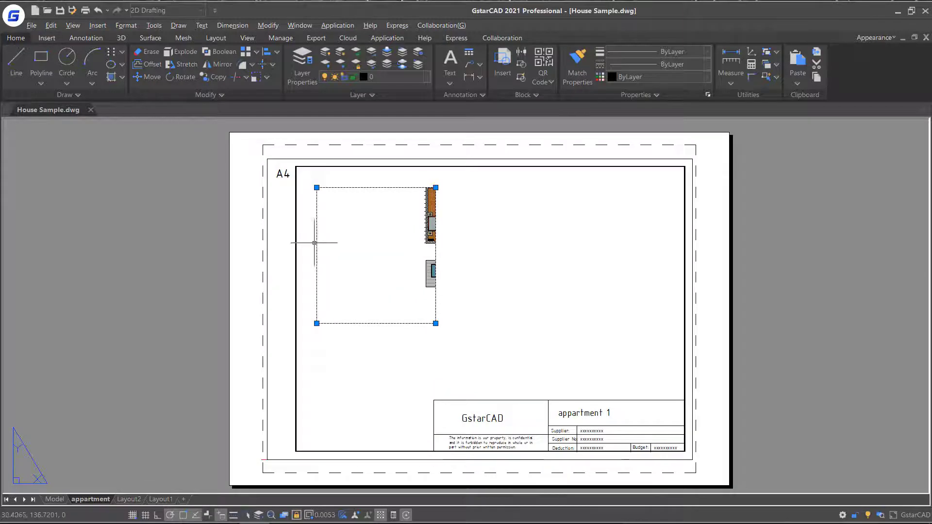
Adjust the viewport's display lock, then zoom inside it to refit the plan and elevation
double_click(315, 243)
click(106, 373)
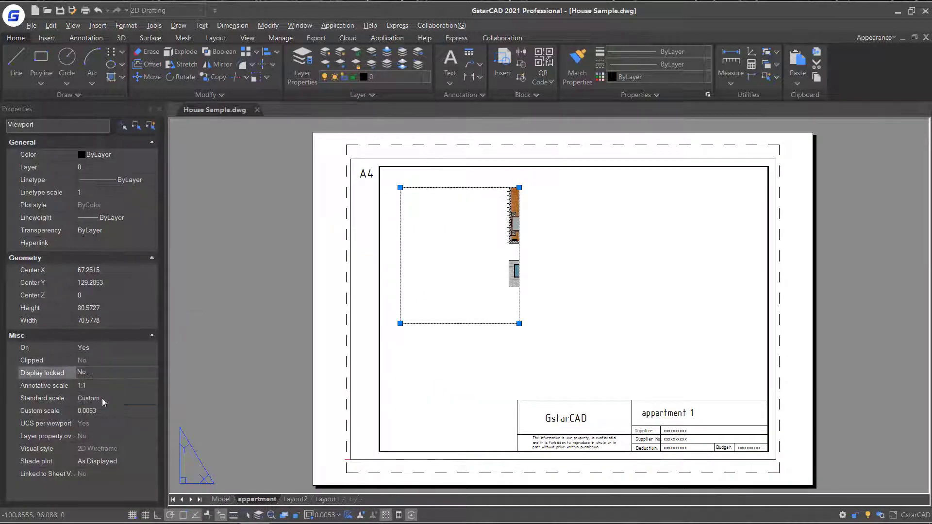
click(159, 109)
double_click(359, 214)
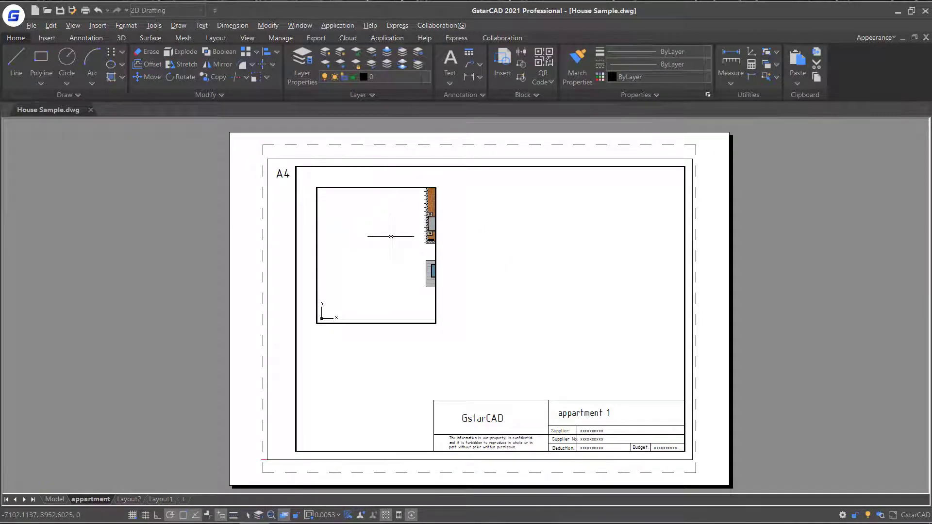
scroll(391, 236, down, 6)
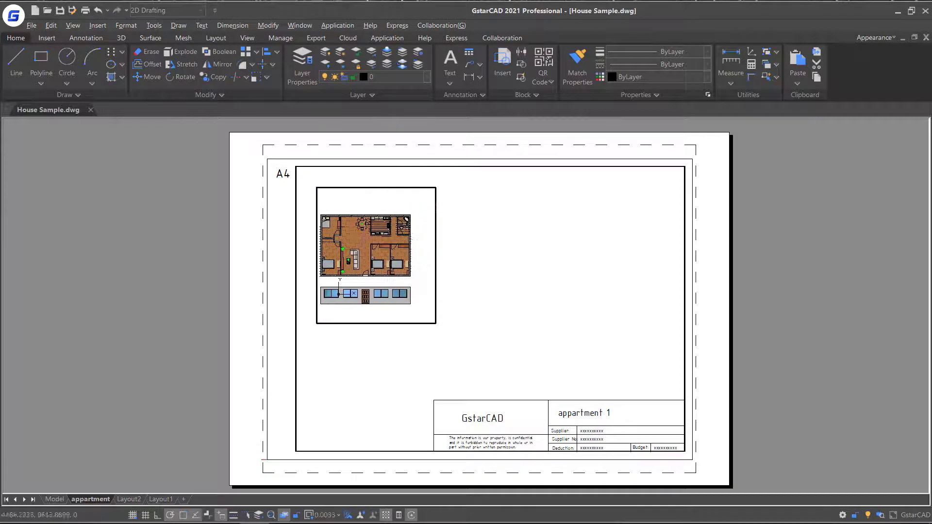
scroll(338, 293, up, 4)
Draw a circle on the sheet to the right of the house plan viewport
scroll(377, 255, down, 4)
double_click(271, 245)
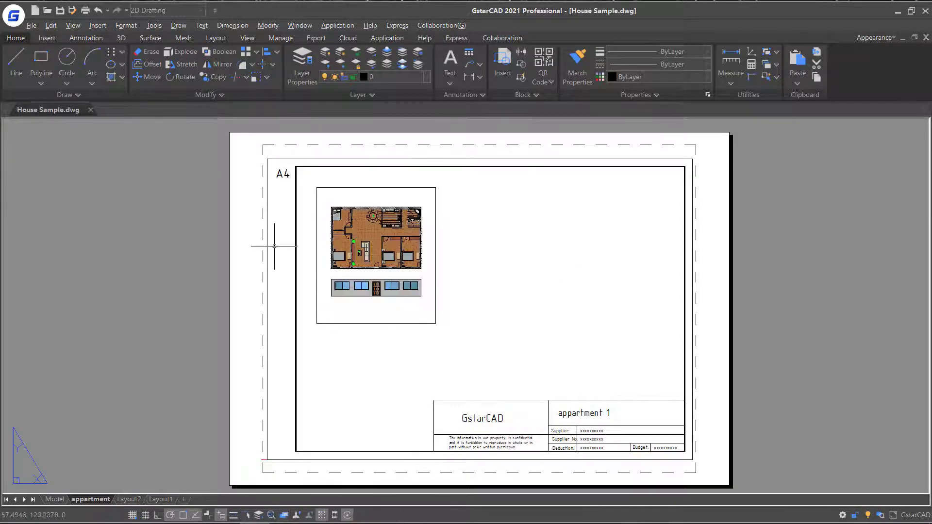
click(68, 59)
click(559, 266)
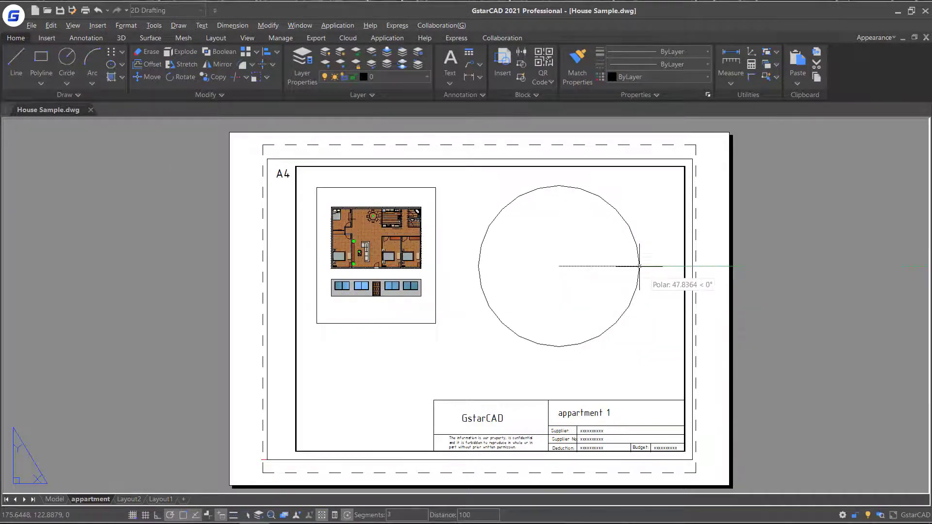
click(639, 266)
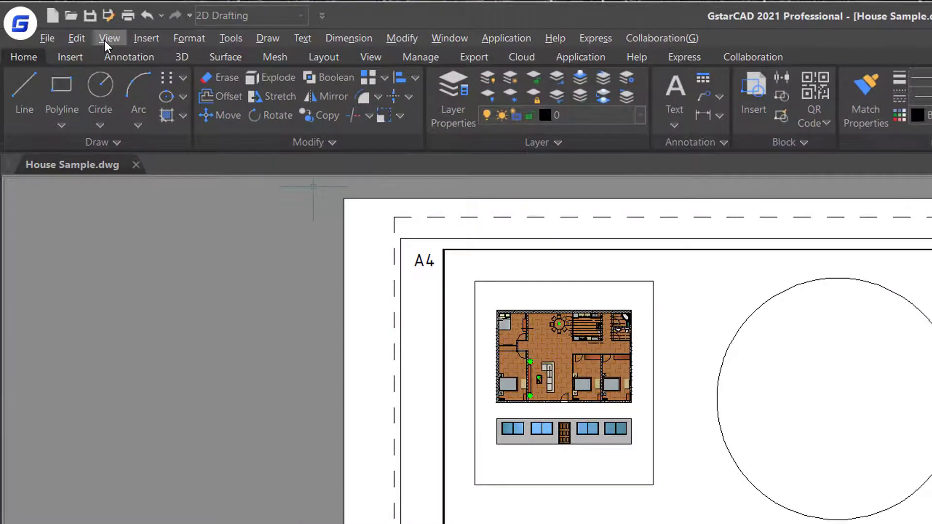
Convert the circle into a viewport and zoom in on the two bedrooms
click(105, 40)
mouse_move(204, 228)
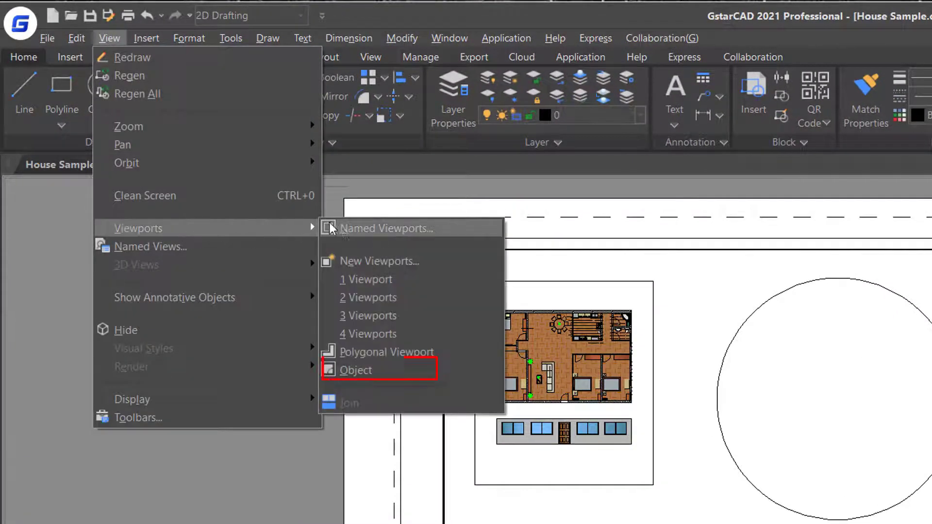
click(383, 379)
click(764, 303)
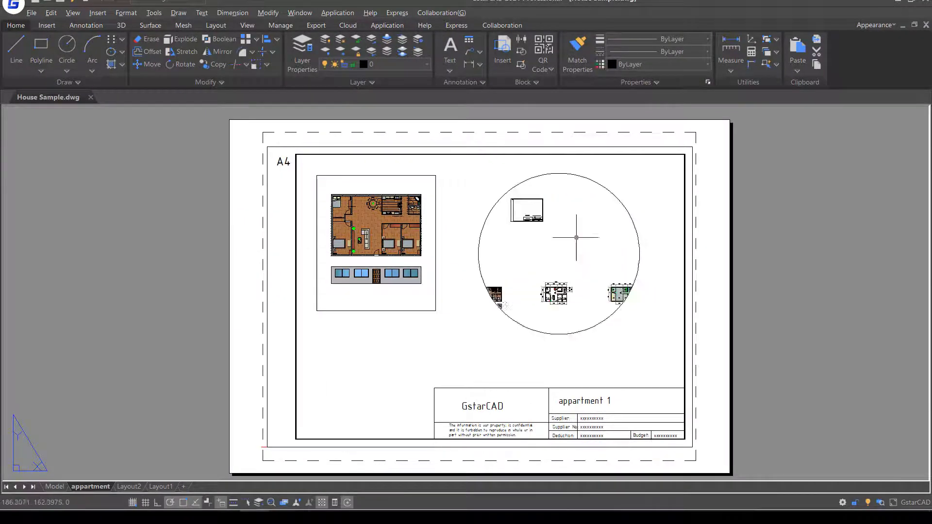
double_click(576, 237)
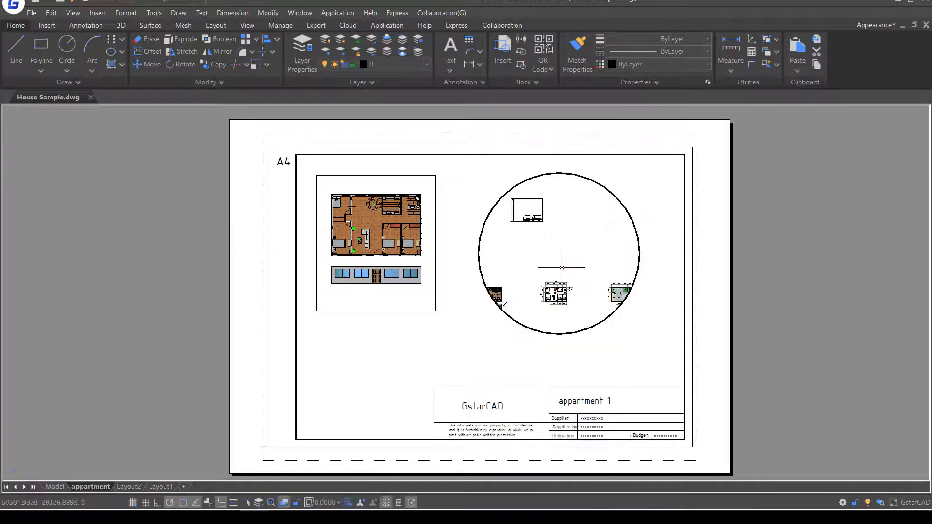
scroll(570, 261, up, 6)
middle_drag(539, 254, 642, 250)
scroll(612, 251, up, 4)
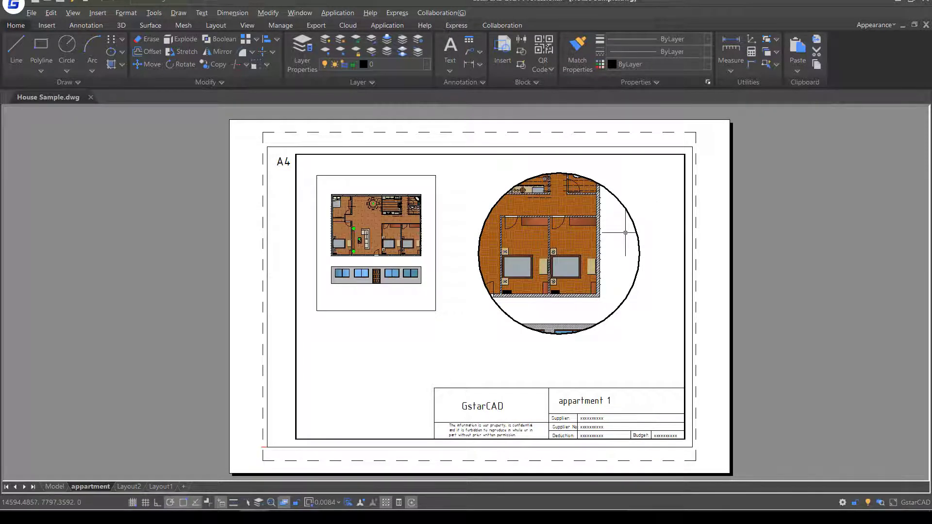
Freeze the FLOOR layer in the circular viewport only, hiding its brown floor hatch there
click(395, 61)
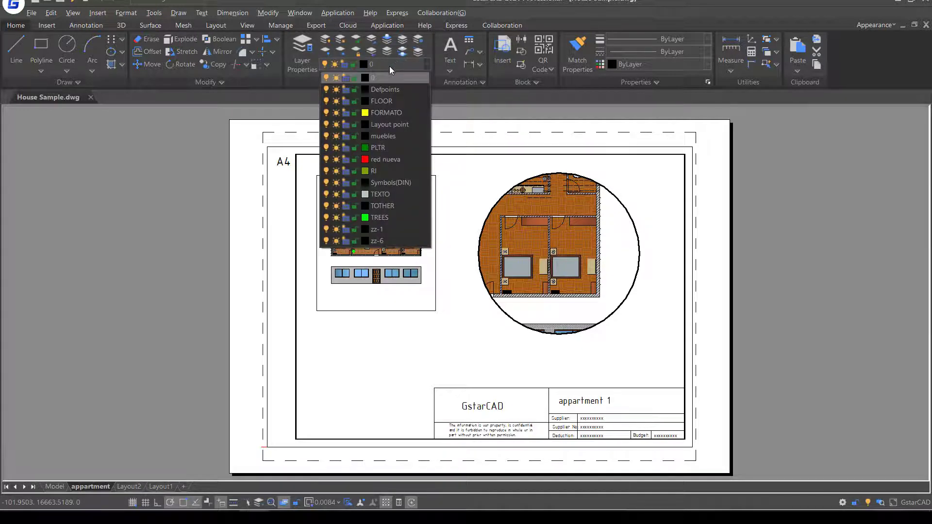
click(342, 102)
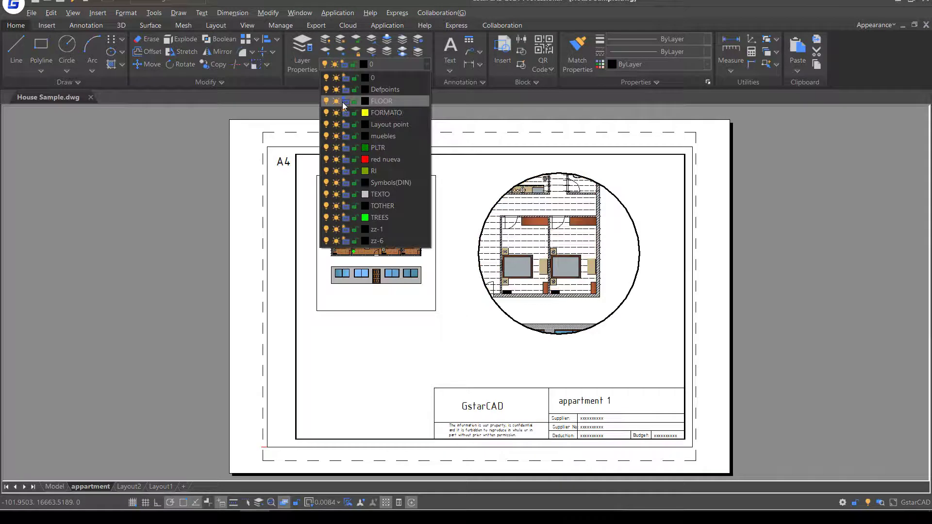
click(654, 190)
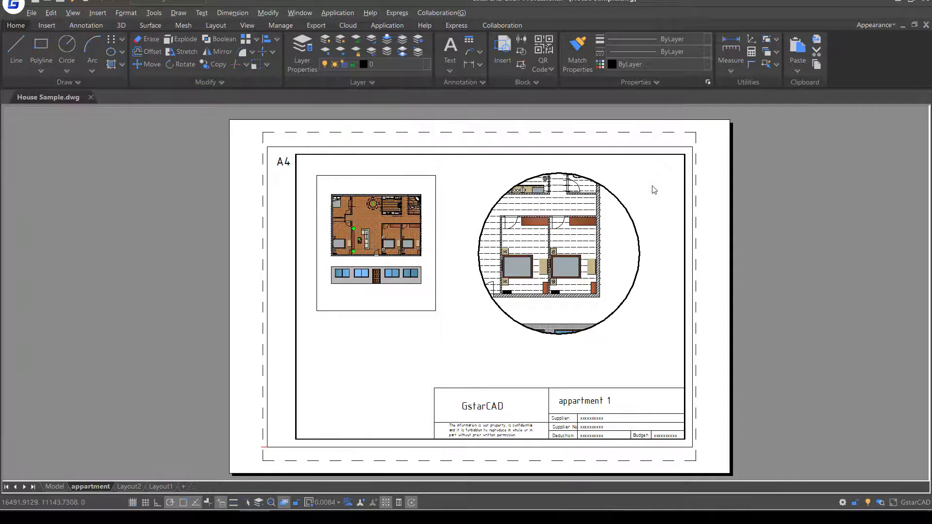